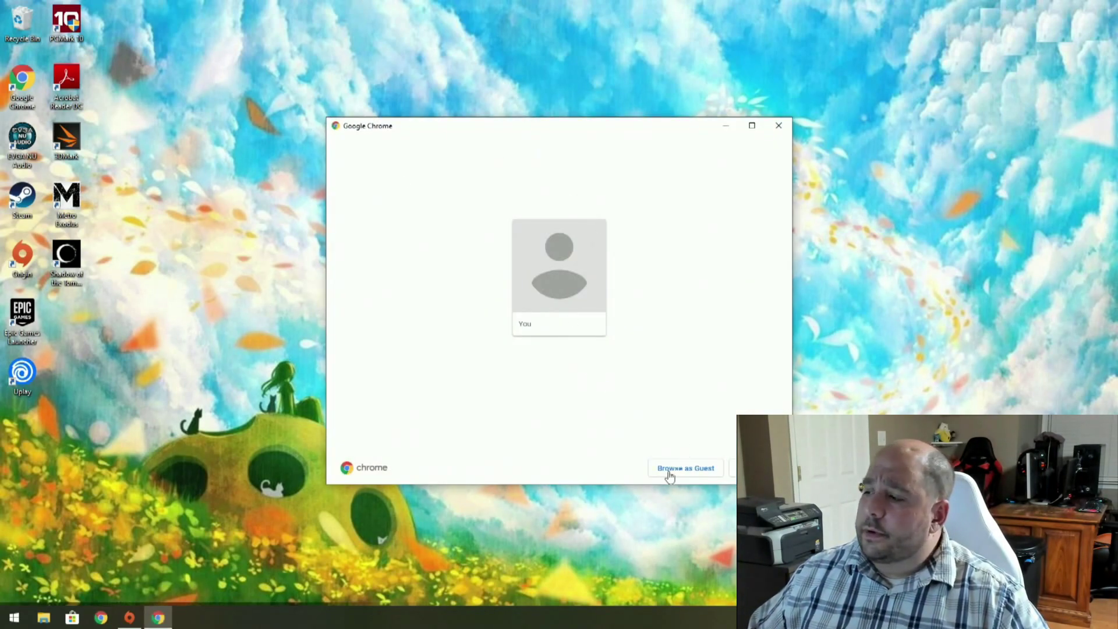
Open wagnardsoft.com in a guest browser window, accept the cookie notice and maximize the window.
click(668, 473)
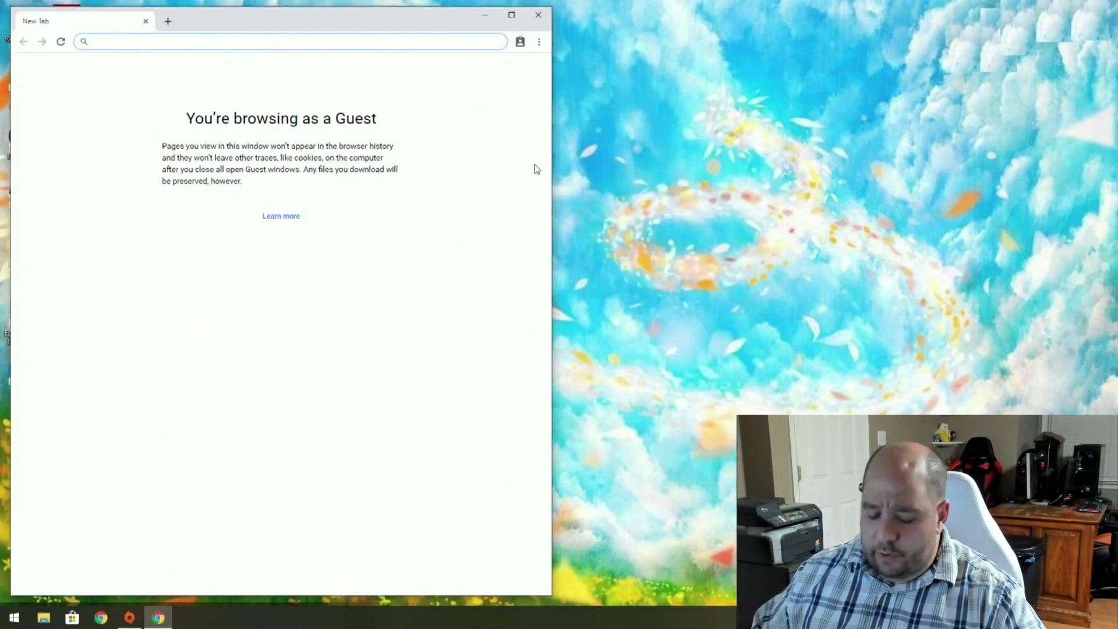
text(wagnardsoft)
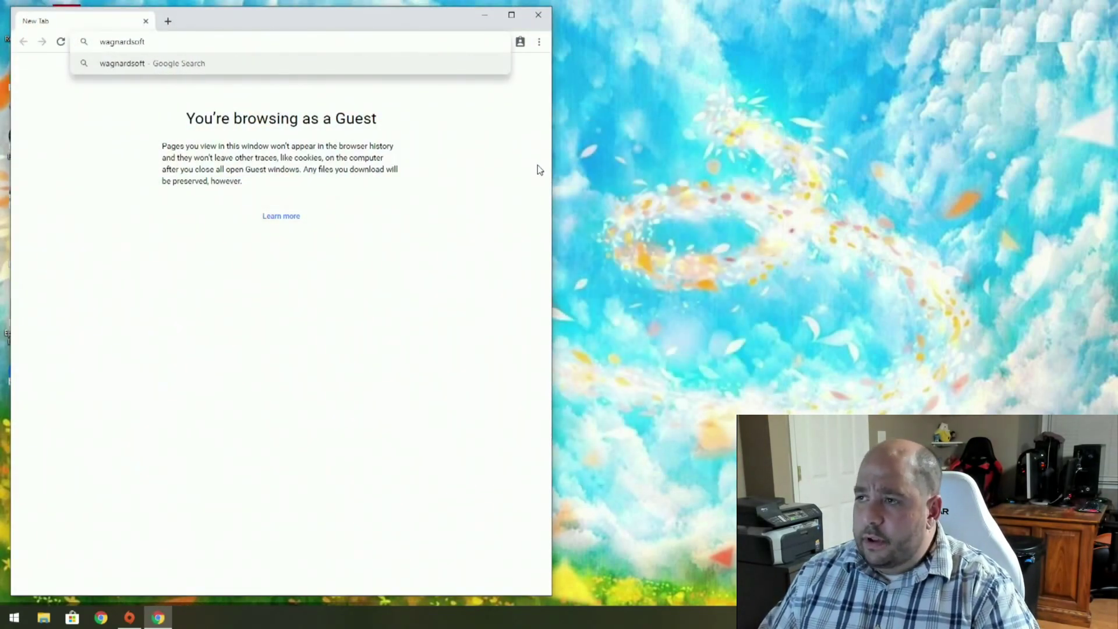
key(ctrl+Return)
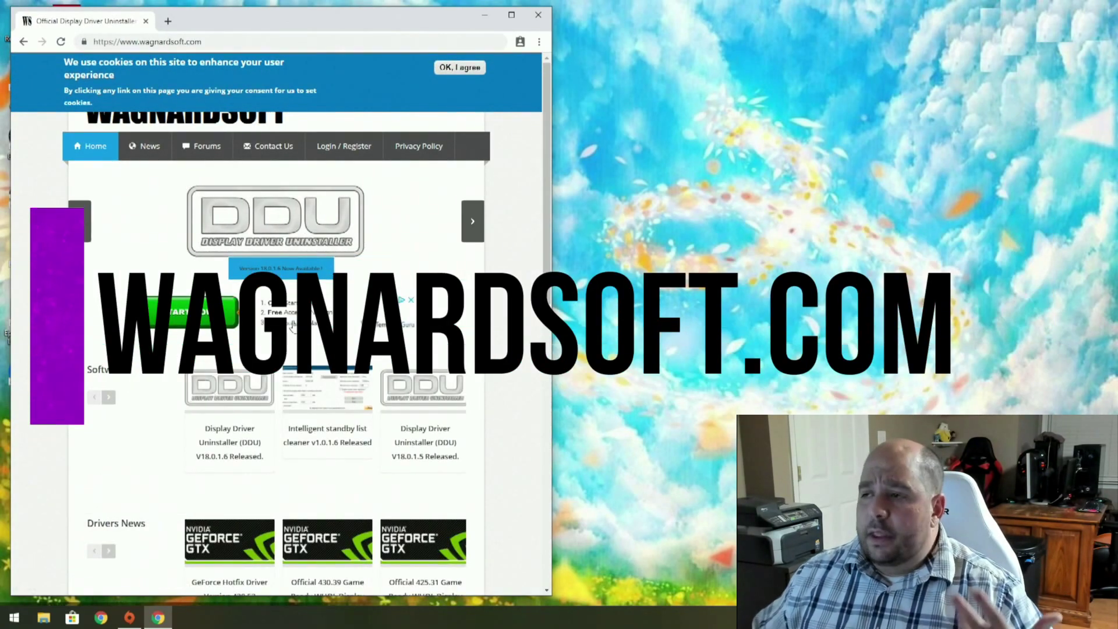
click(479, 67)
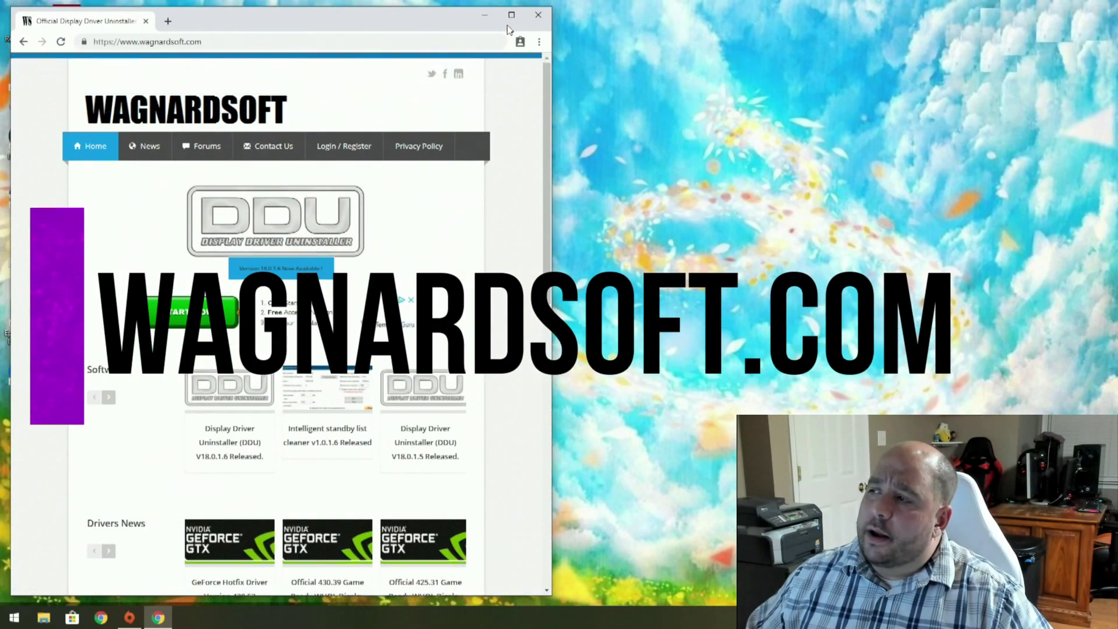
click(511, 15)
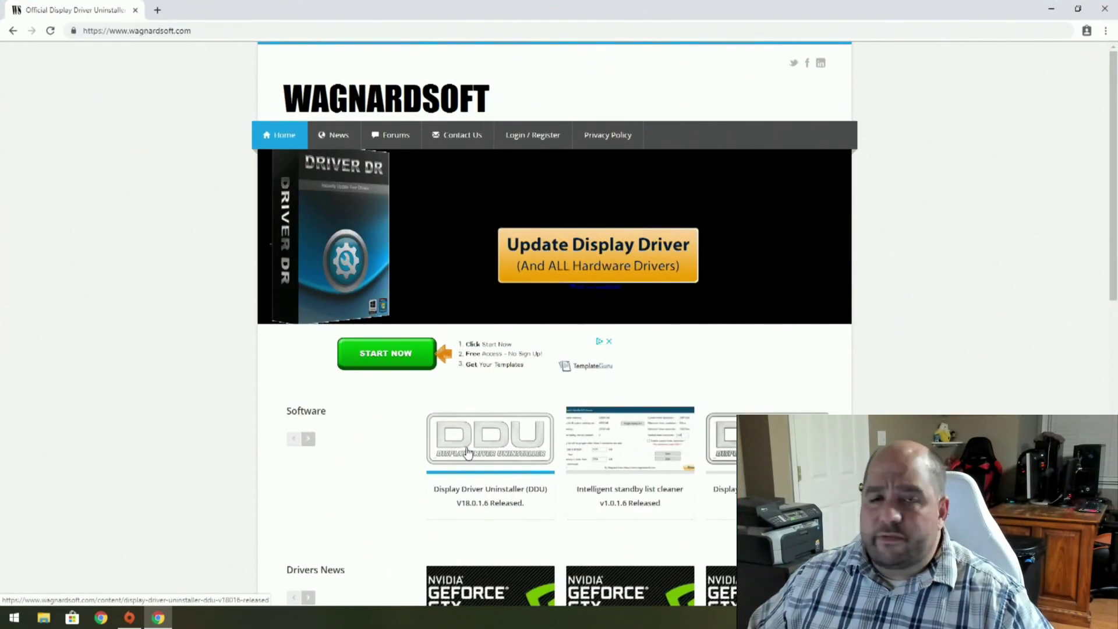
Download Display Driver Uninstaller (DDU) V18.0.1.6 through the official download link on its forum release post.
click(466, 451)
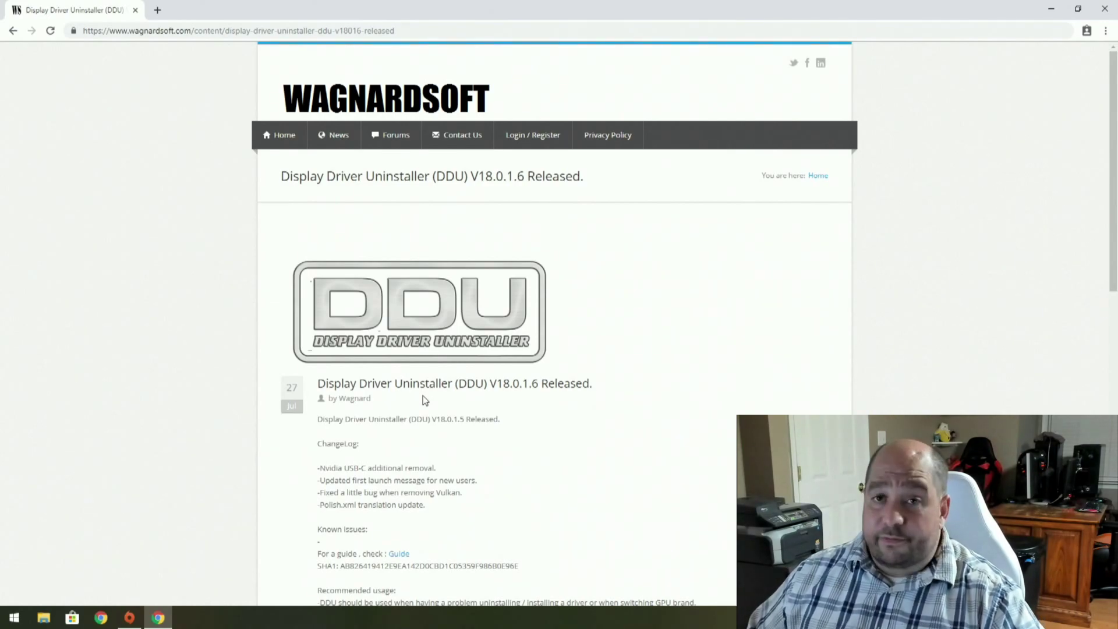
scroll(424, 400, down, 8)
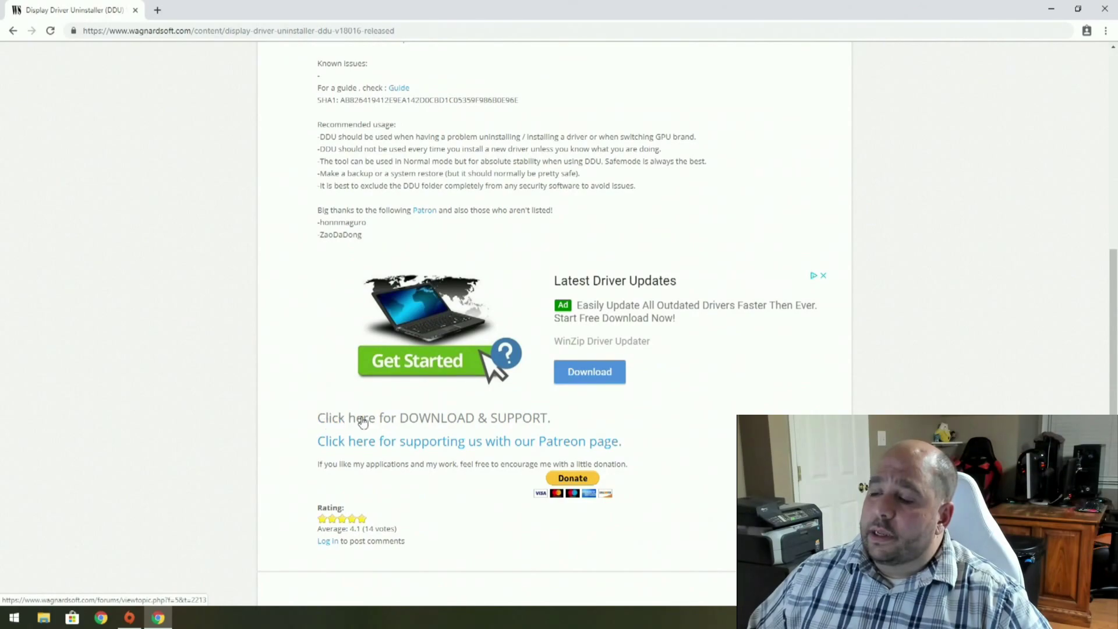
click(465, 420)
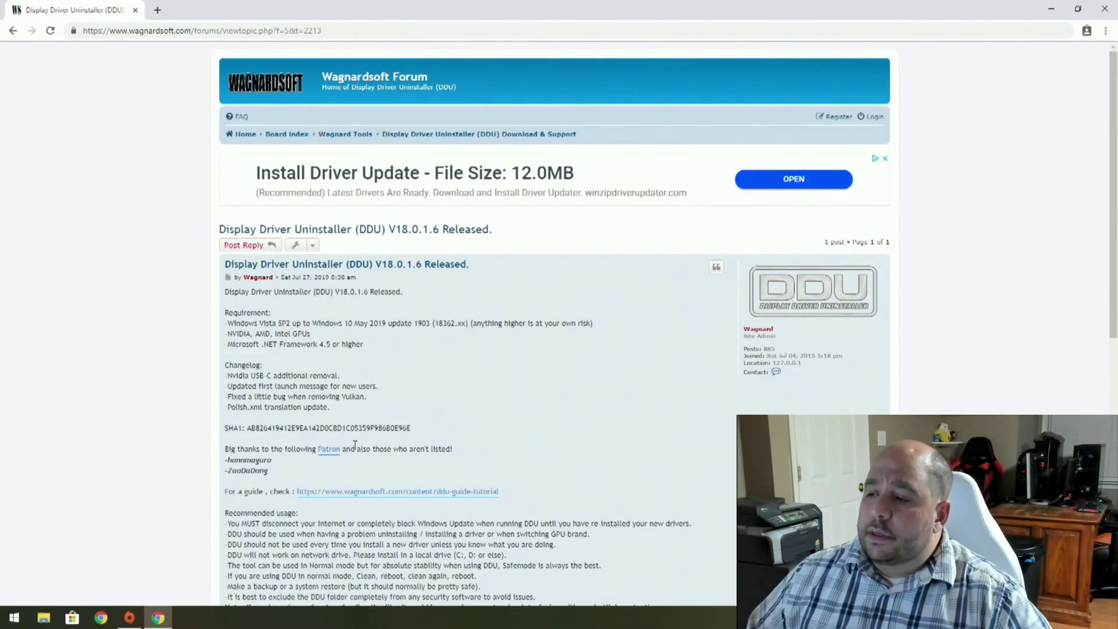
scroll(355, 445, down, 5)
click(358, 408)
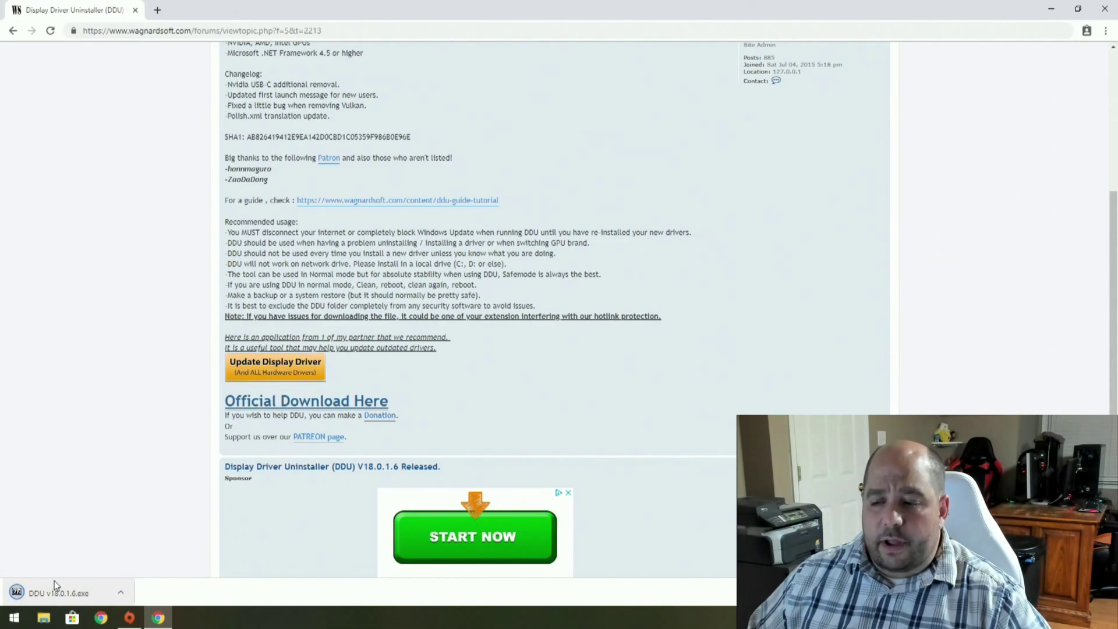
Open the NVIDIA website in a new tab and go to its GeForce drivers page.
click(158, 11)
text(nvidia)
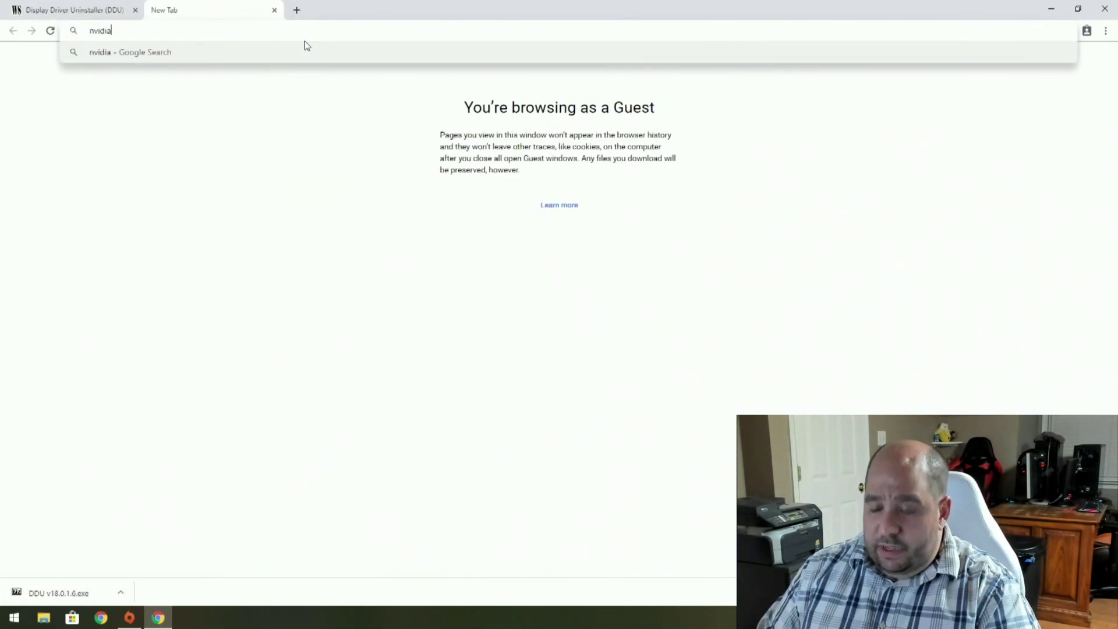
key(Return)
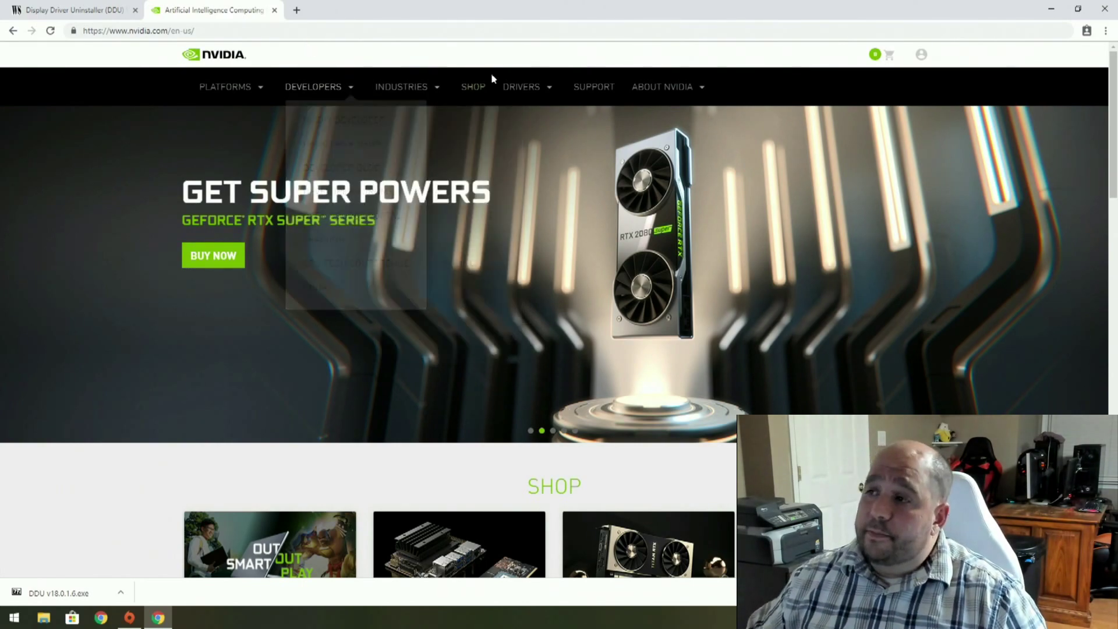
mouse_move(524, 87)
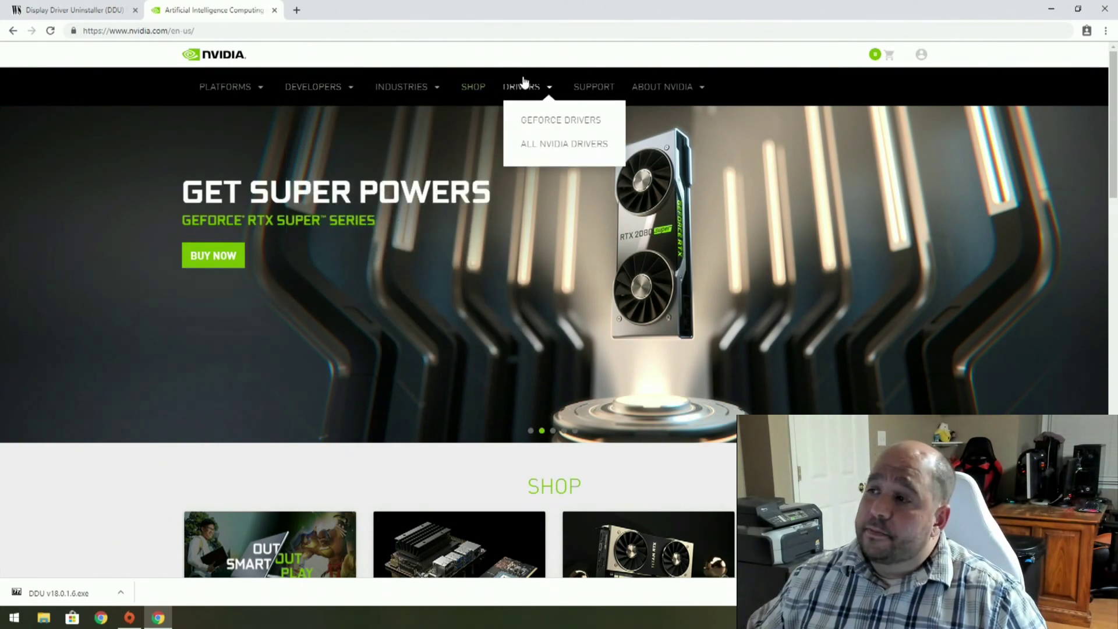
click(527, 119)
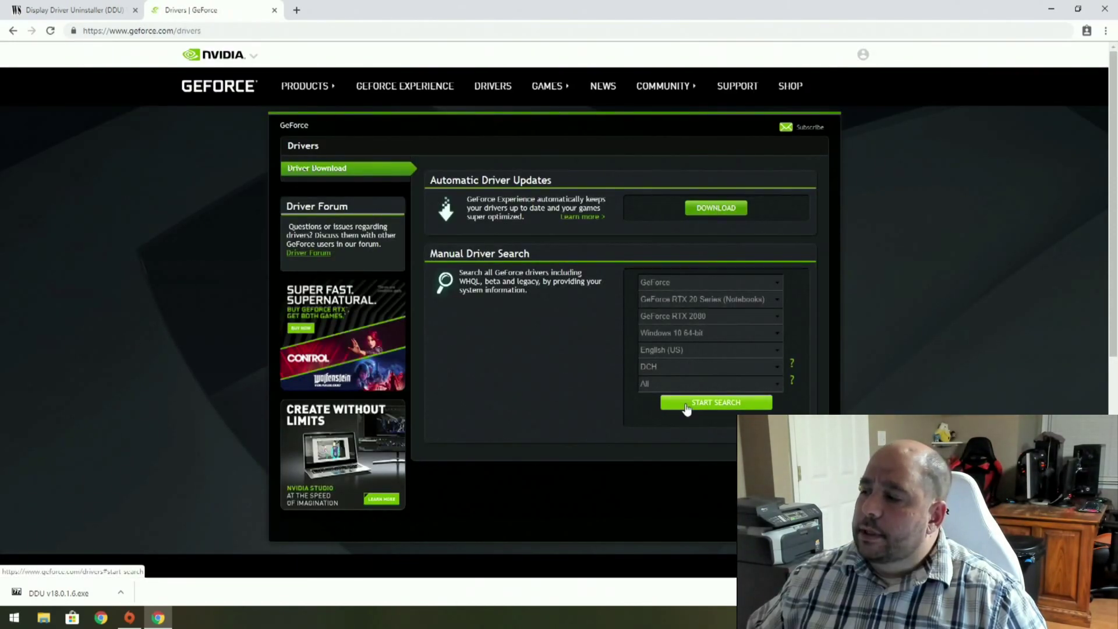
Run the manual driver search with the preset system information and download the GeForce Game Ready Driver version 431.60 WHQL.
click(686, 407)
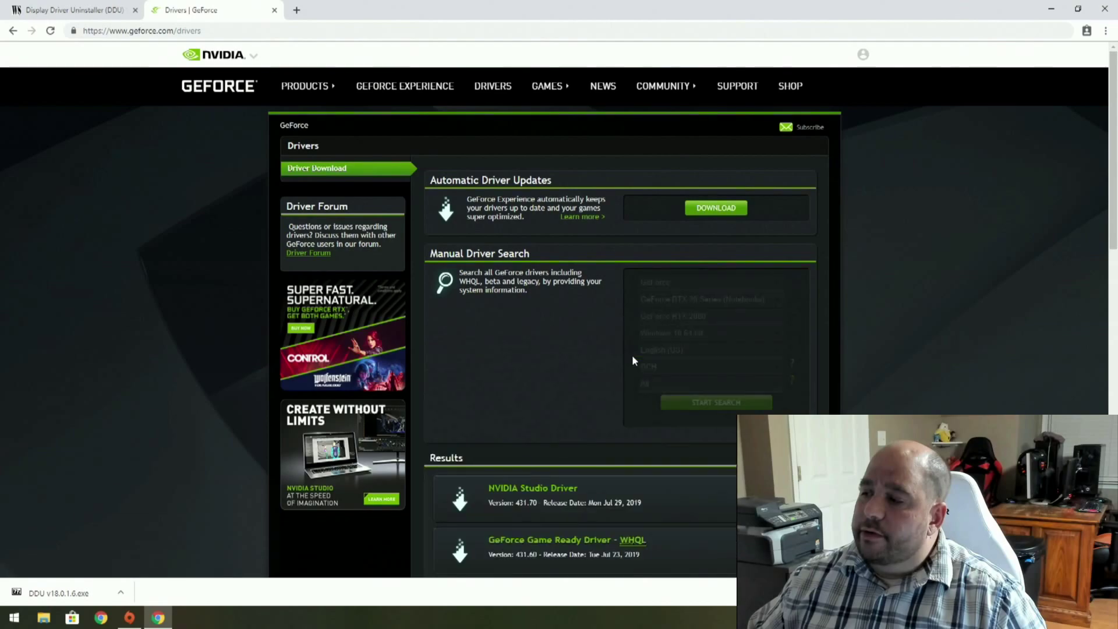
scroll(618, 492, down, 1)
click(617, 486)
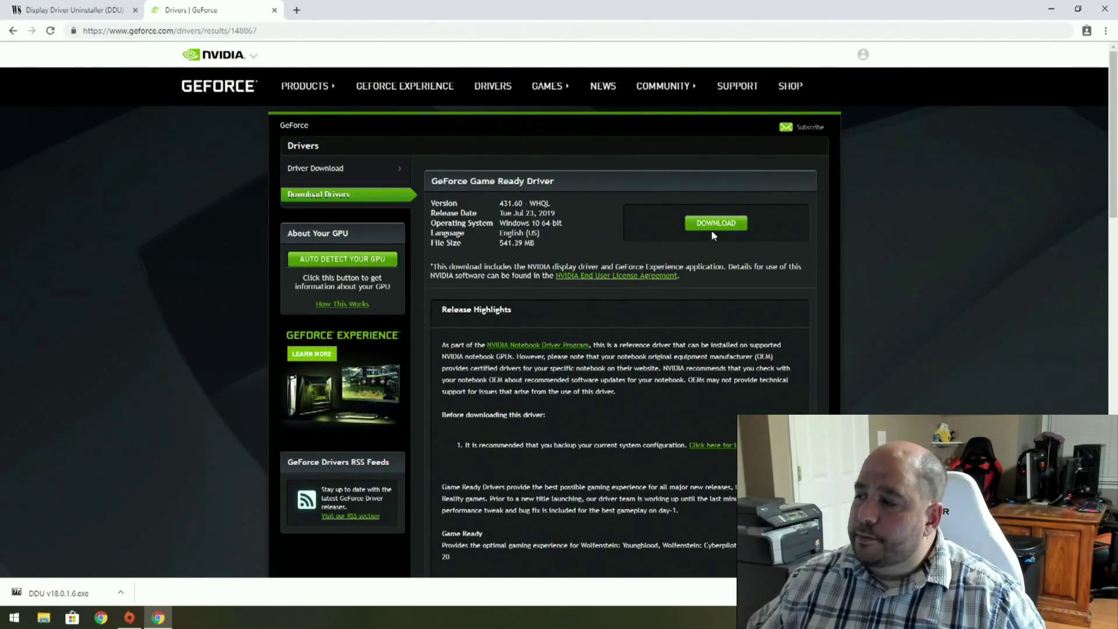
click(708, 223)
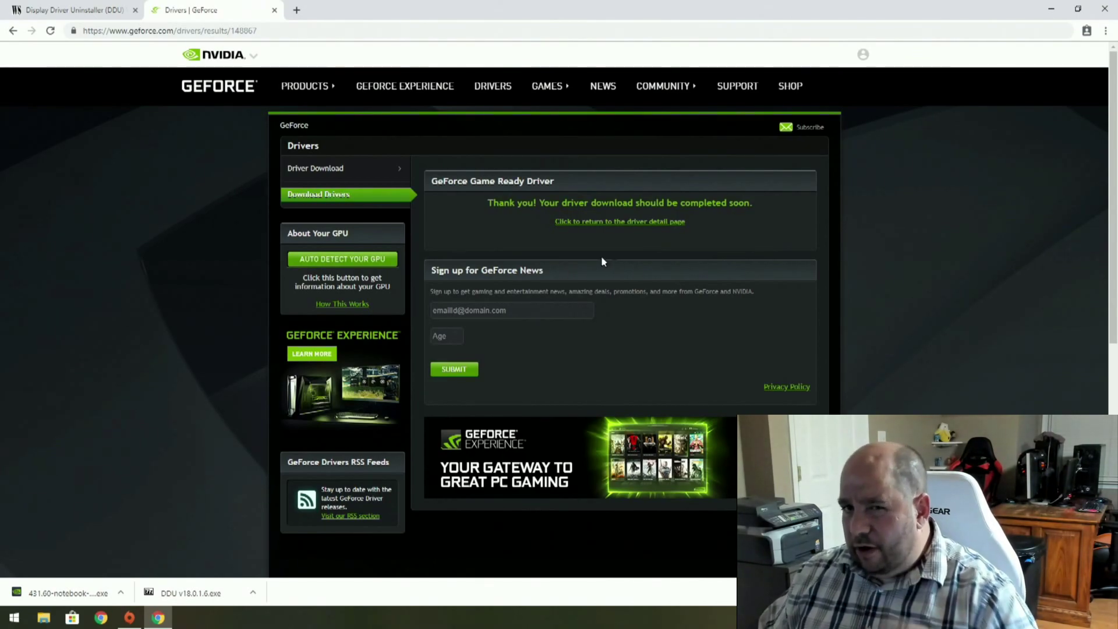
Run the downloaded DDU v18.0.1.6.exe and extract it to a DDU subfolder inside Downloads.
click(195, 597)
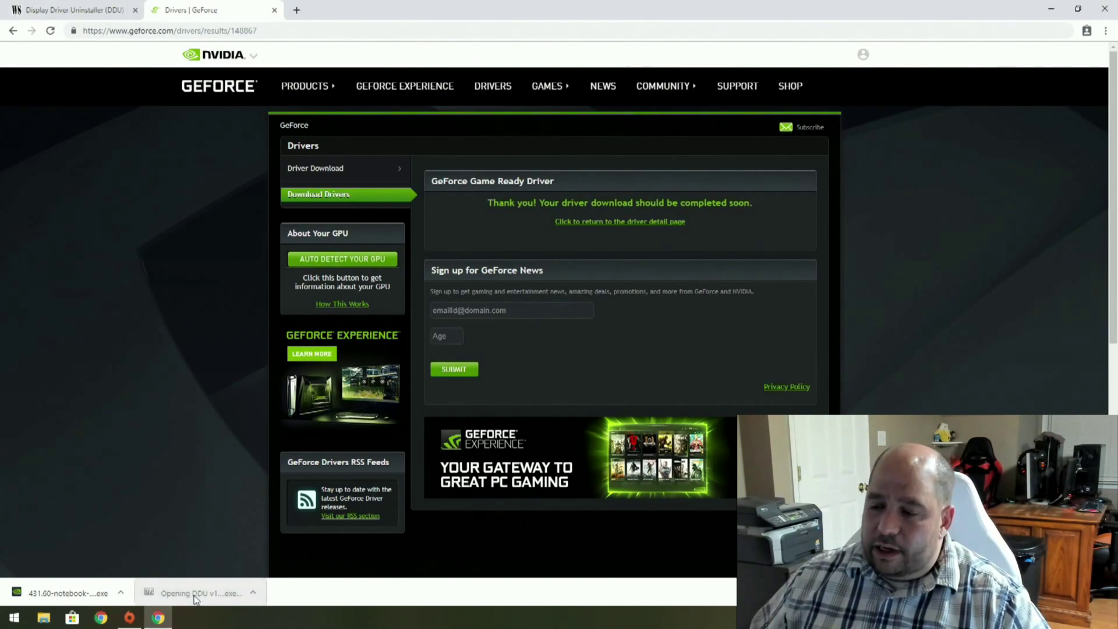
click(534, 300)
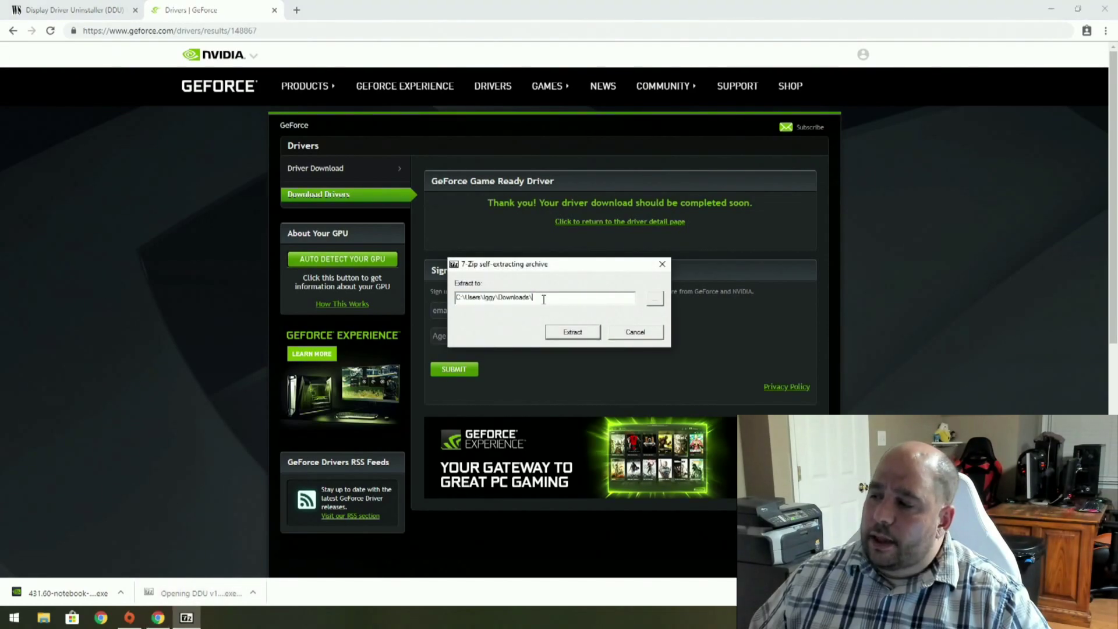
text(DDU)
key(shift+Left)
key(shift+Left)
key(shift+Left)
key(shift+Left)
key(shift+Left)
key(shift+Left)
key(shift+Left)
key(shift+Left)
key(shift+Left)
key(shift+Left)
key(shift+Left)
key(shift+Left)
key(shift+Left)
key(shift+Left)
key(shift+Left)
key(shift+Left)
key(shift+Left)
key(shift+Left)
key(shift+Left)
key(shift+Left)
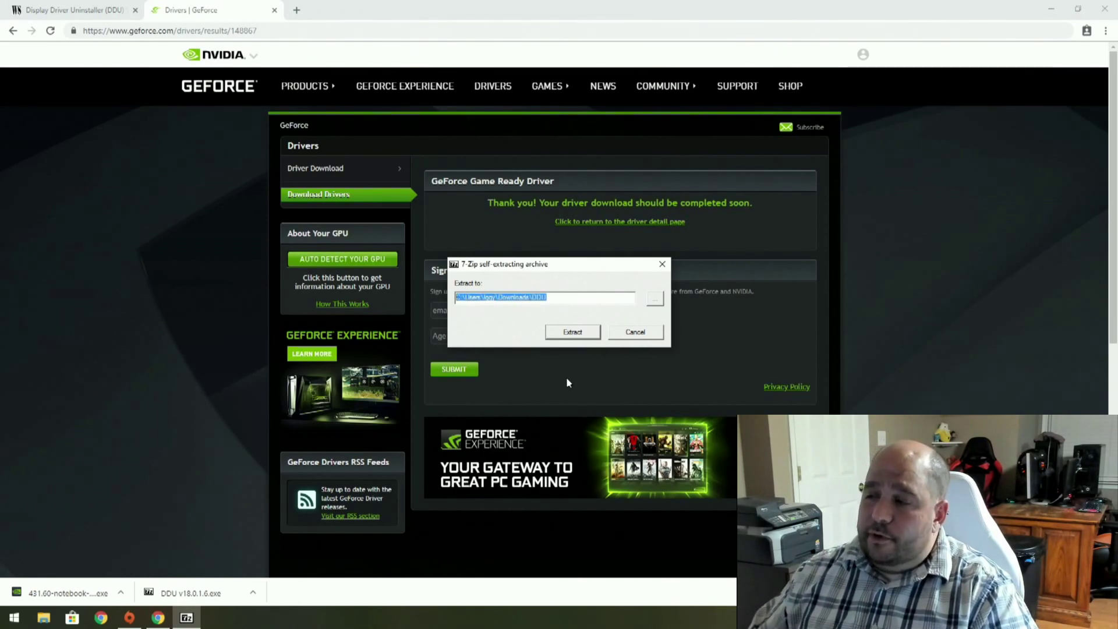
click(576, 334)
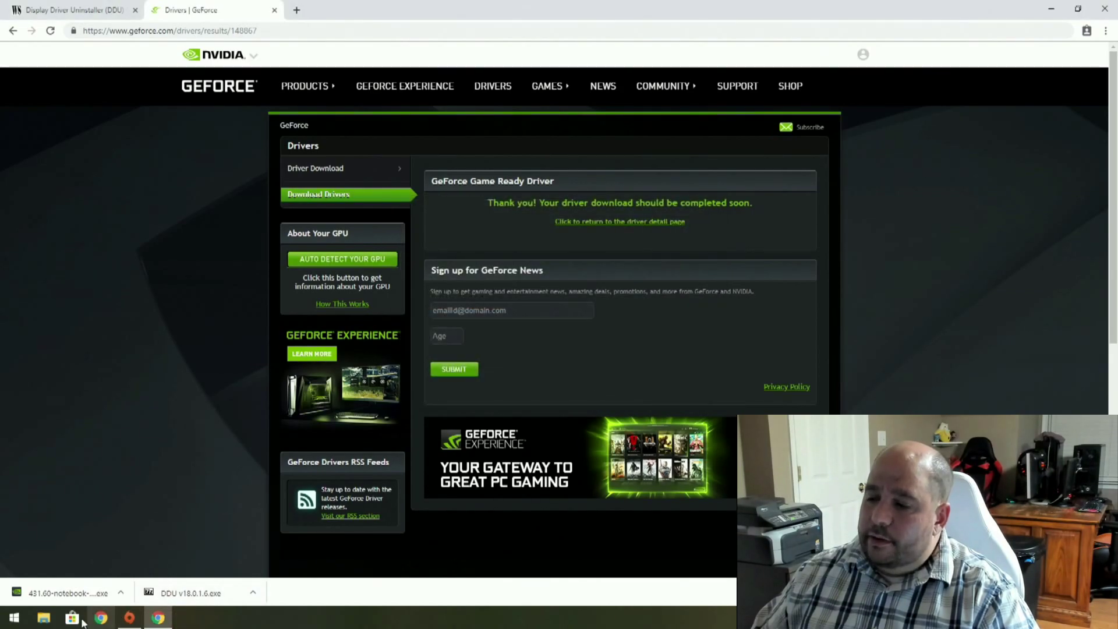
Browse in File Explorer to the extracted DDU v18.0.1.6 folder and launch Display Driver Uninstaller.exe.
click(44, 617)
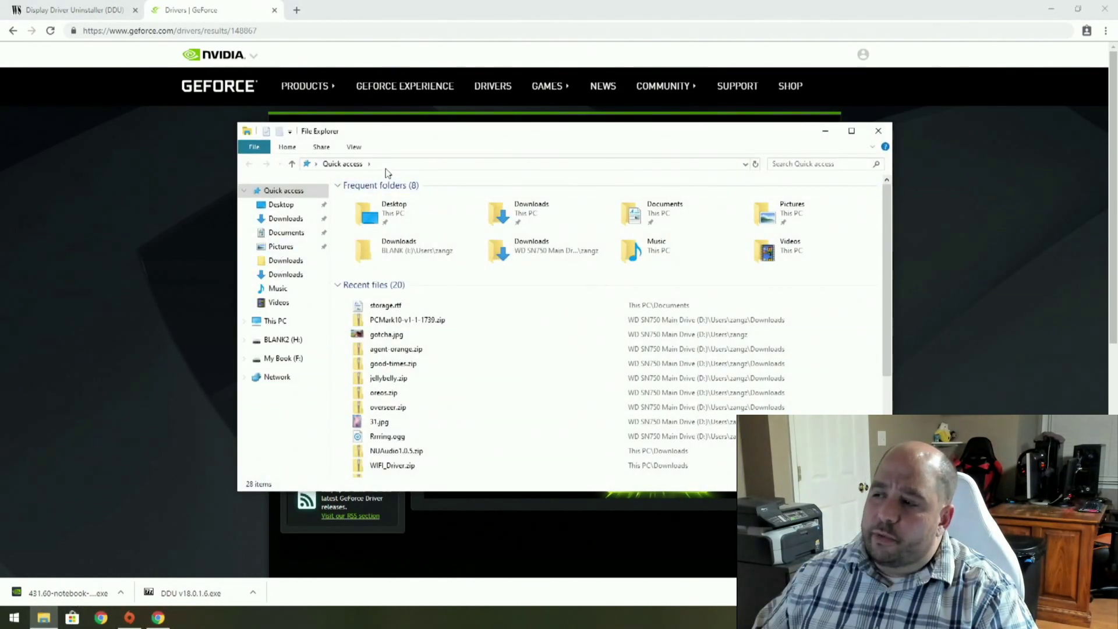
click(372, 199)
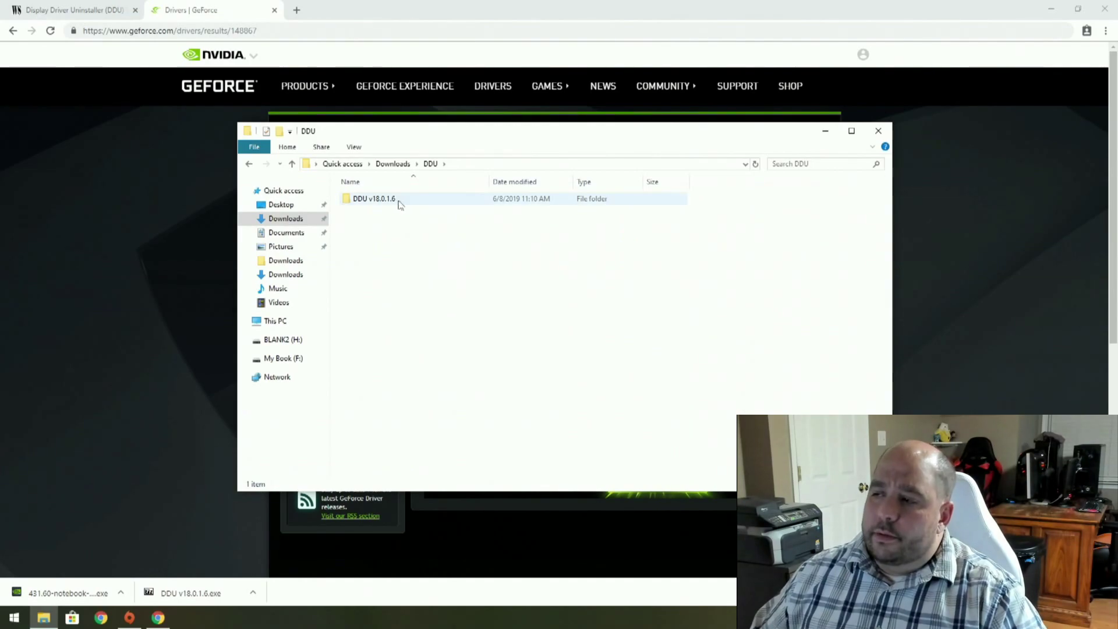
double_click(392, 200)
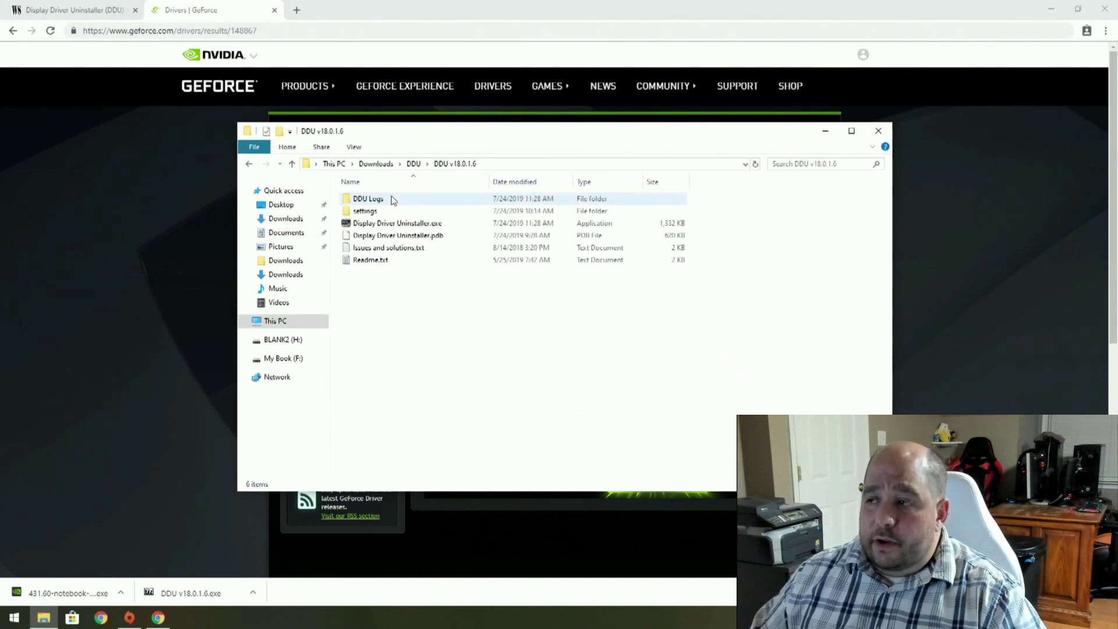
click(377, 227)
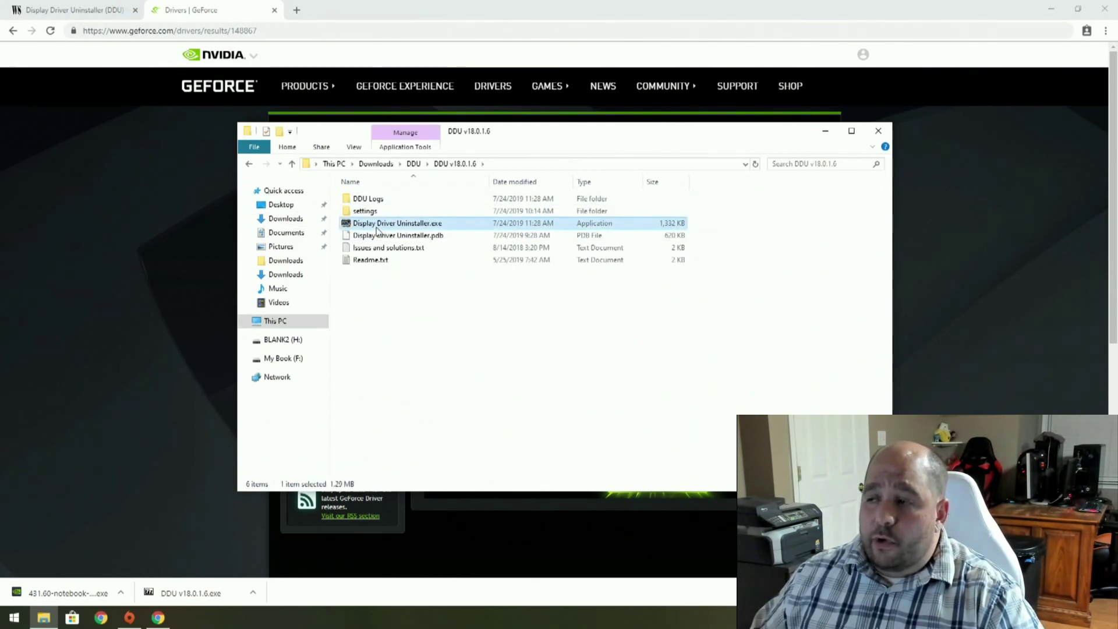
double_click(376, 228)
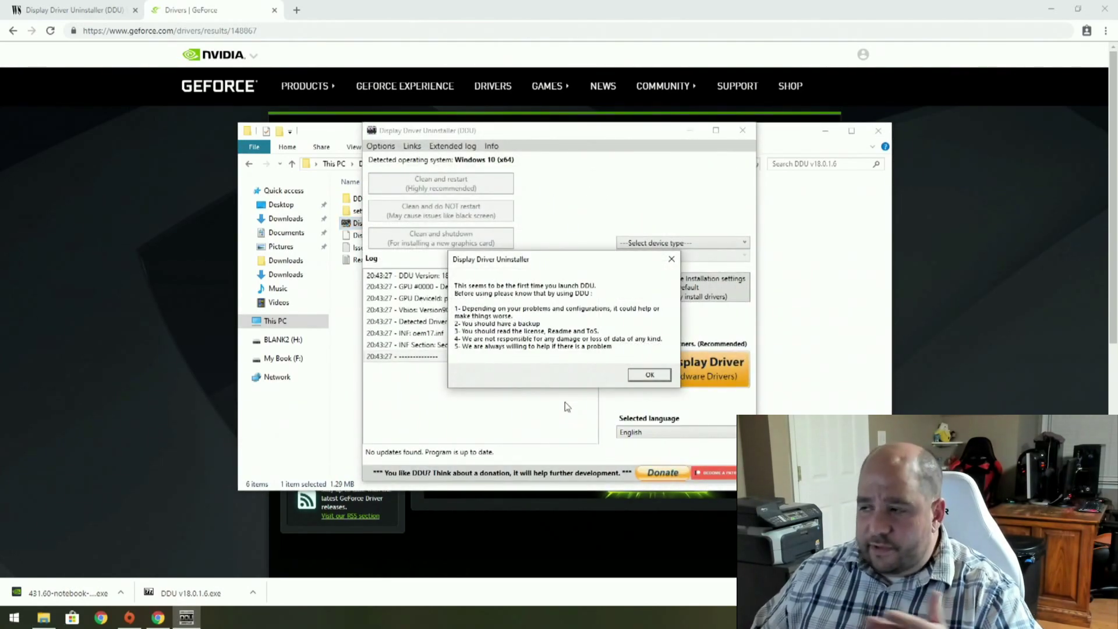
Dismiss the first-launch notice and enable removal of the C:\NVIDIA driver folders, PhysX and the C:\AMD driver folders.
click(634, 377)
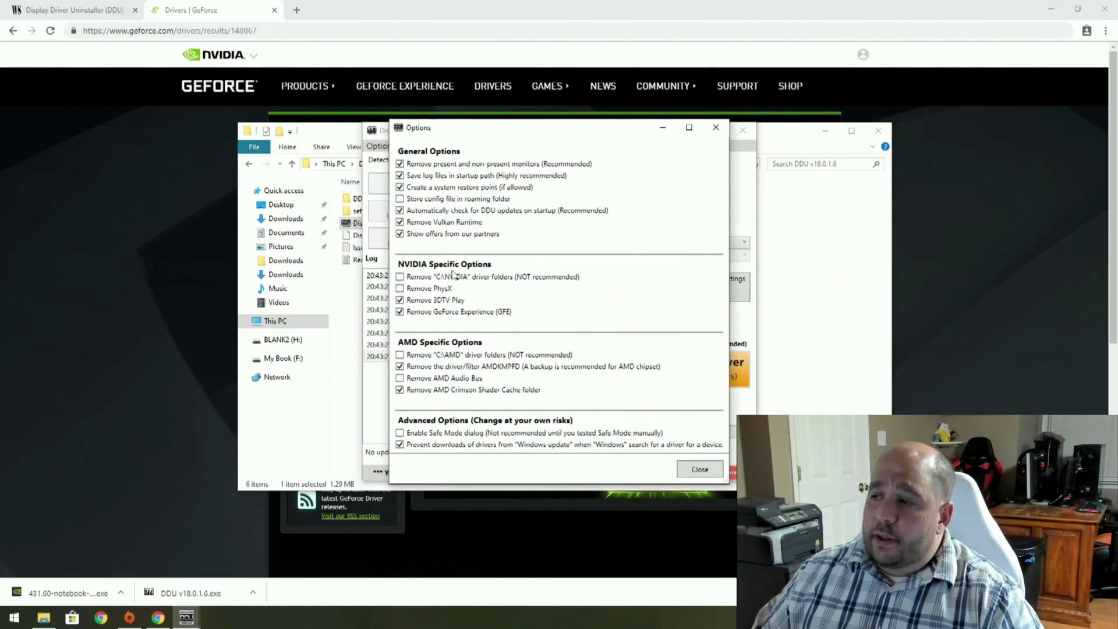
click(399, 277)
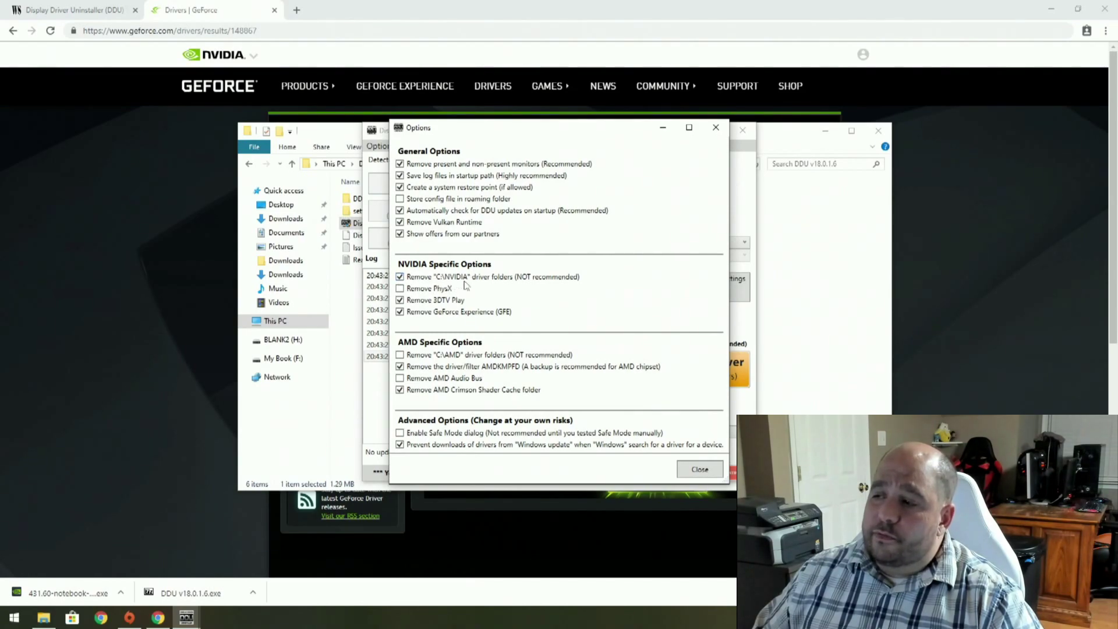
click(400, 289)
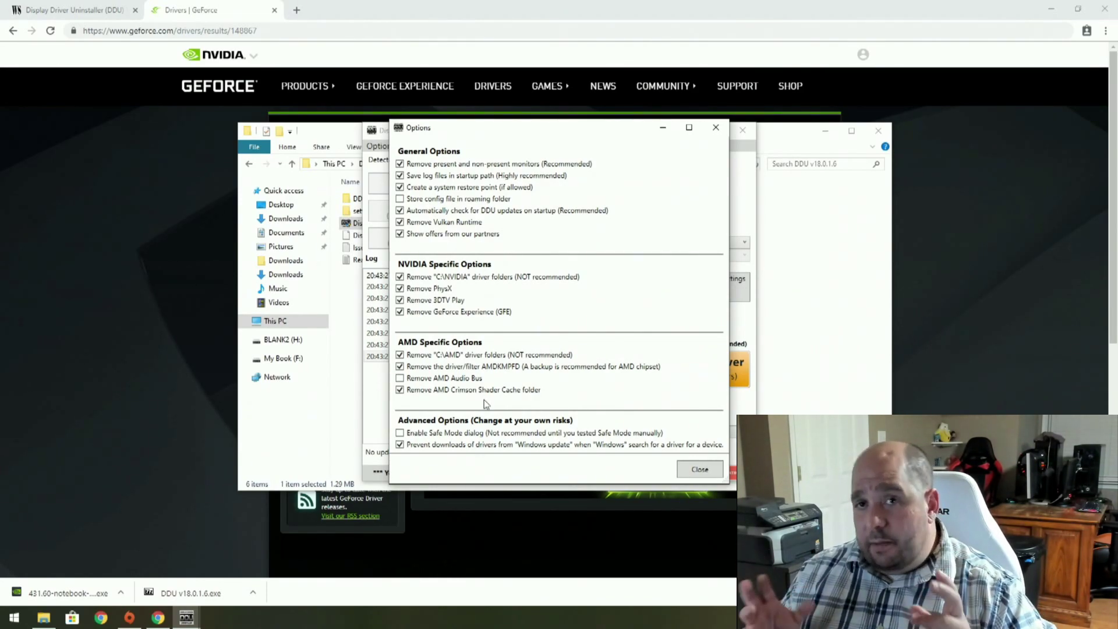
Disable and re-enable the option preventing driver downloads from Windows Update, acknowledging each notice.
click(399, 446)
click(647, 348)
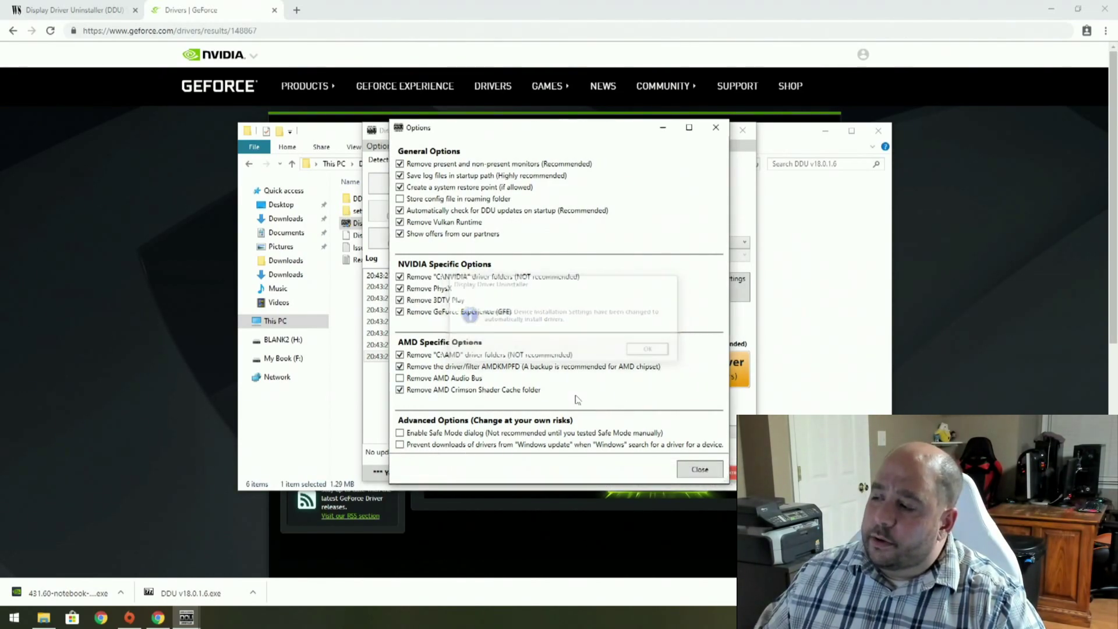
mouse_move(436, 448)
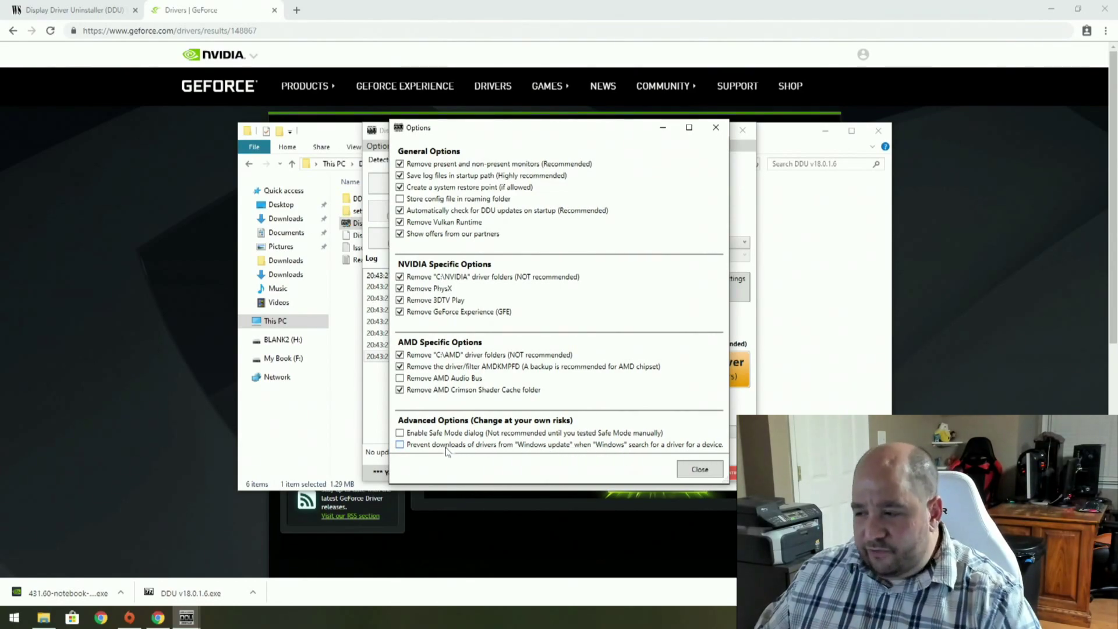
click(400, 445)
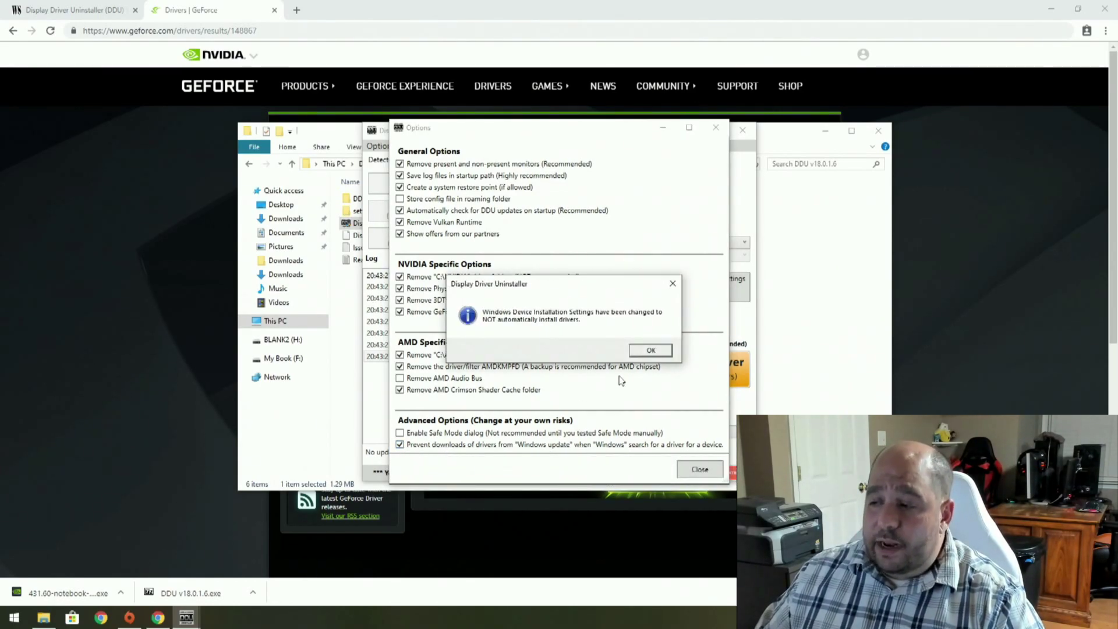
click(654, 351)
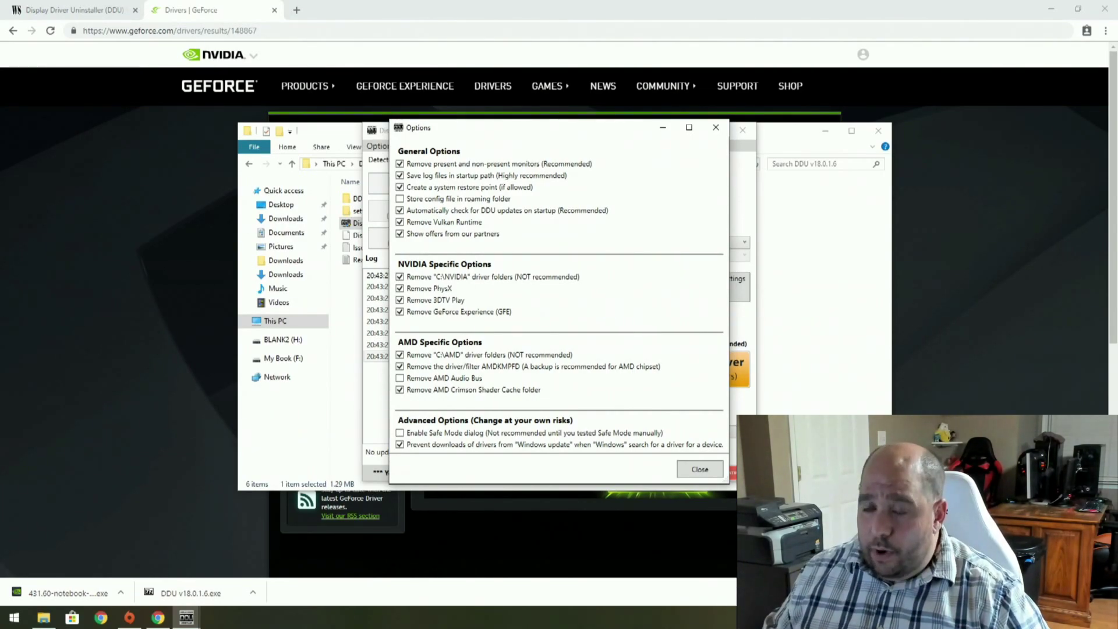
Close the DDU options, dismiss the Safe Mode recommendation and exit Display Driver Uninstaller.
click(699, 470)
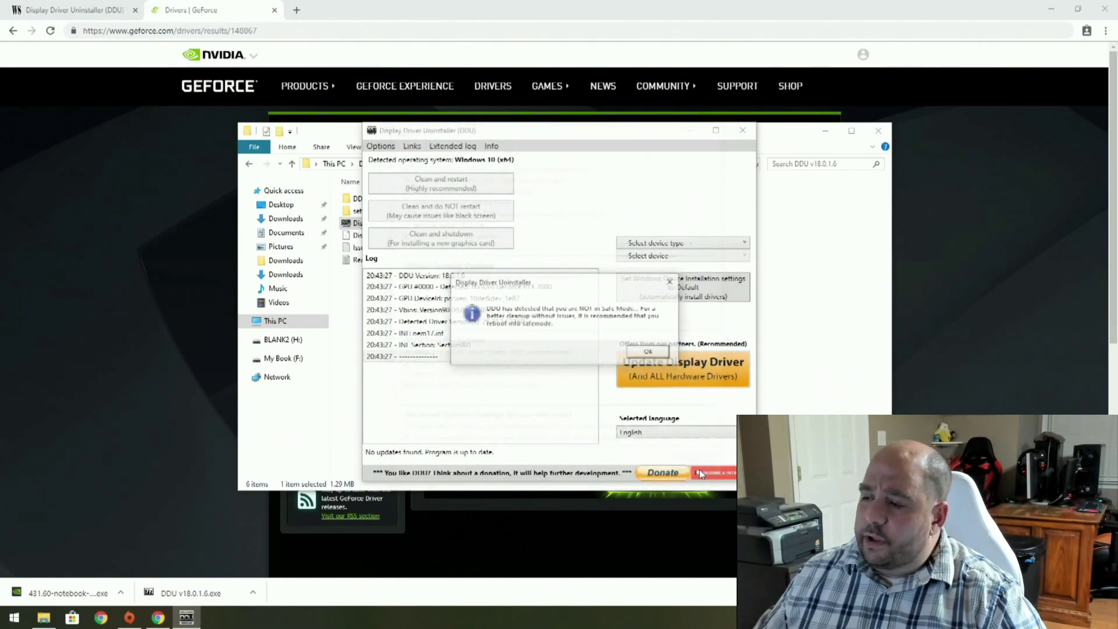
click(650, 349)
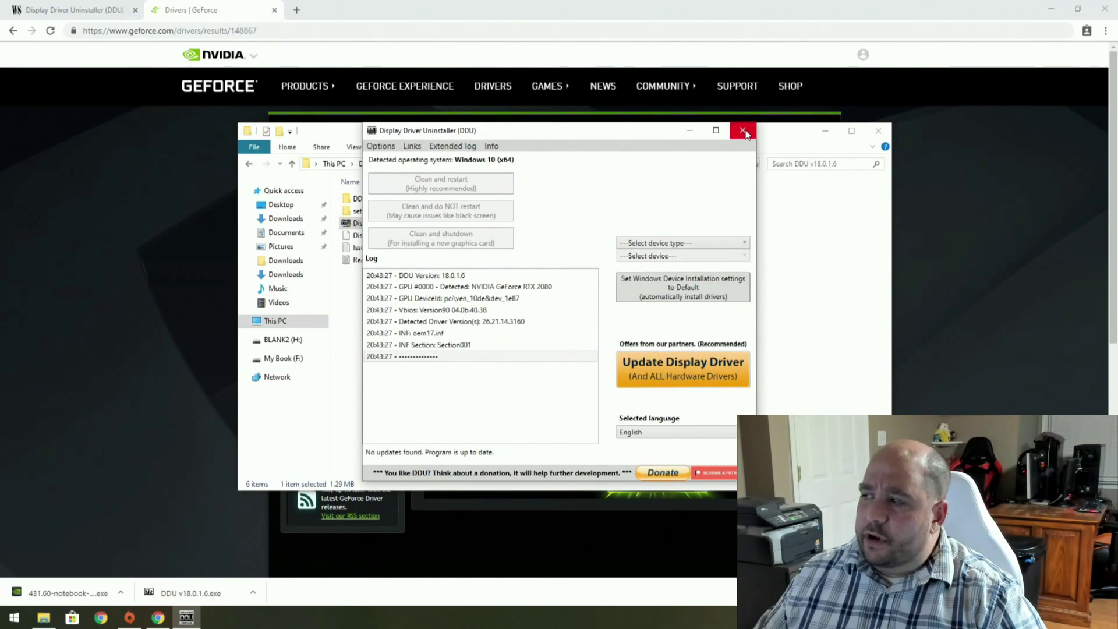
click(743, 131)
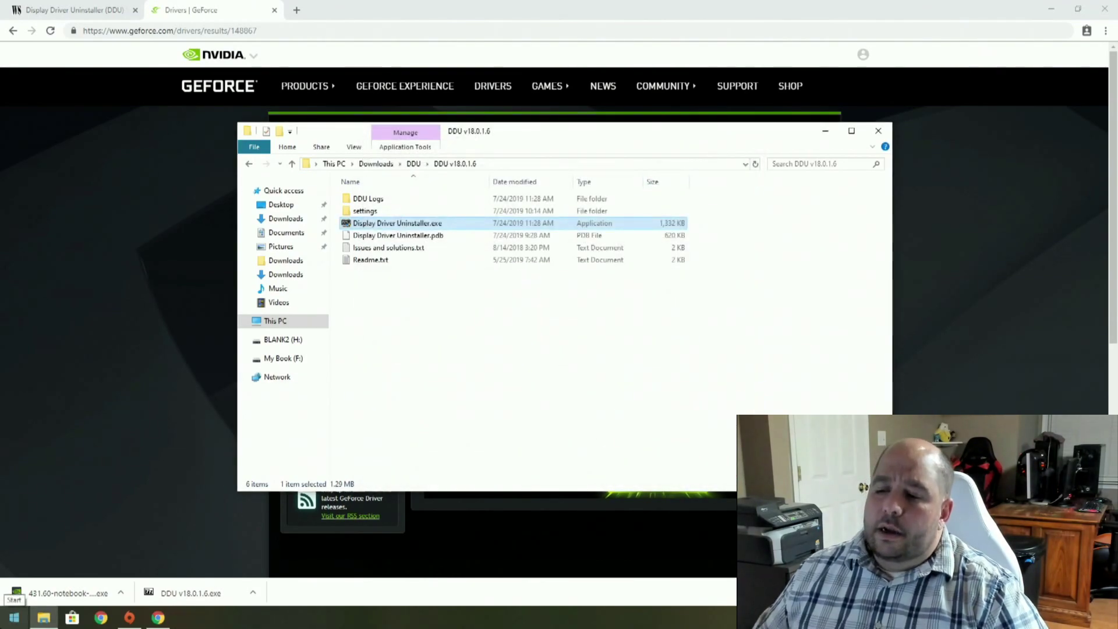
Restart Windows into the recovery environment and restart again through the advanced Startup Settings to reach the Safe Mode choices.
right_click(14, 616)
mouse_move(69, 598)
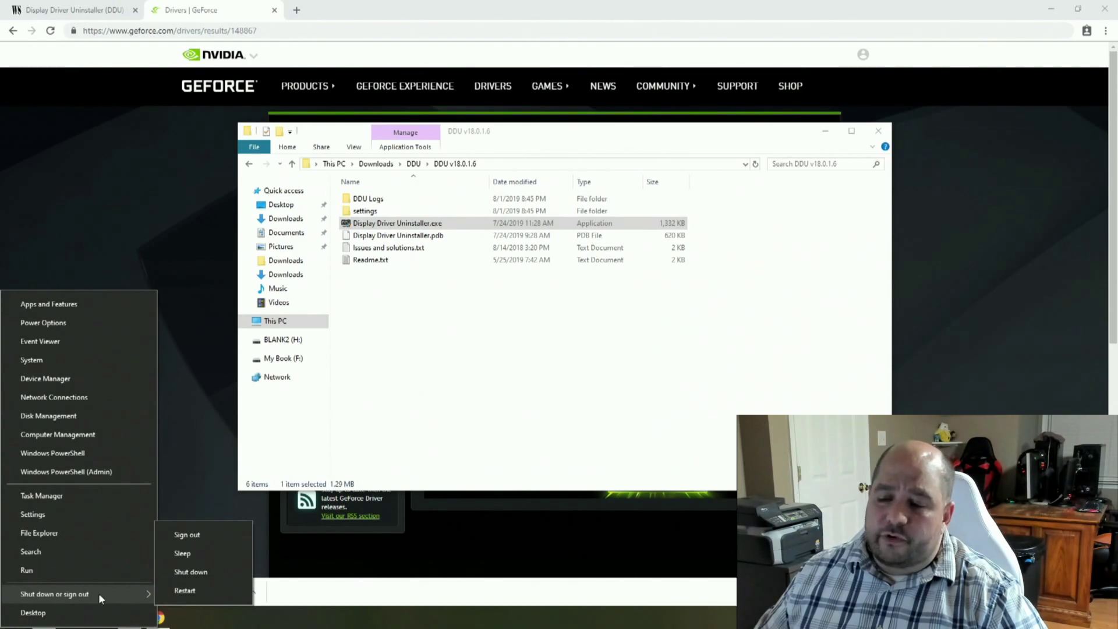
click(190, 592)
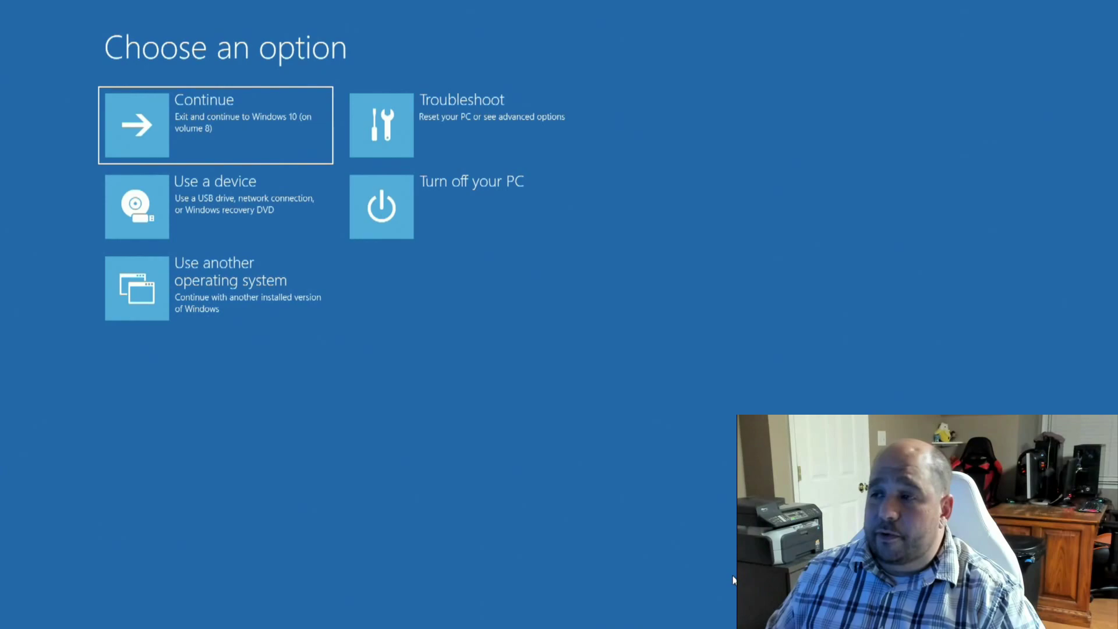
click(526, 123)
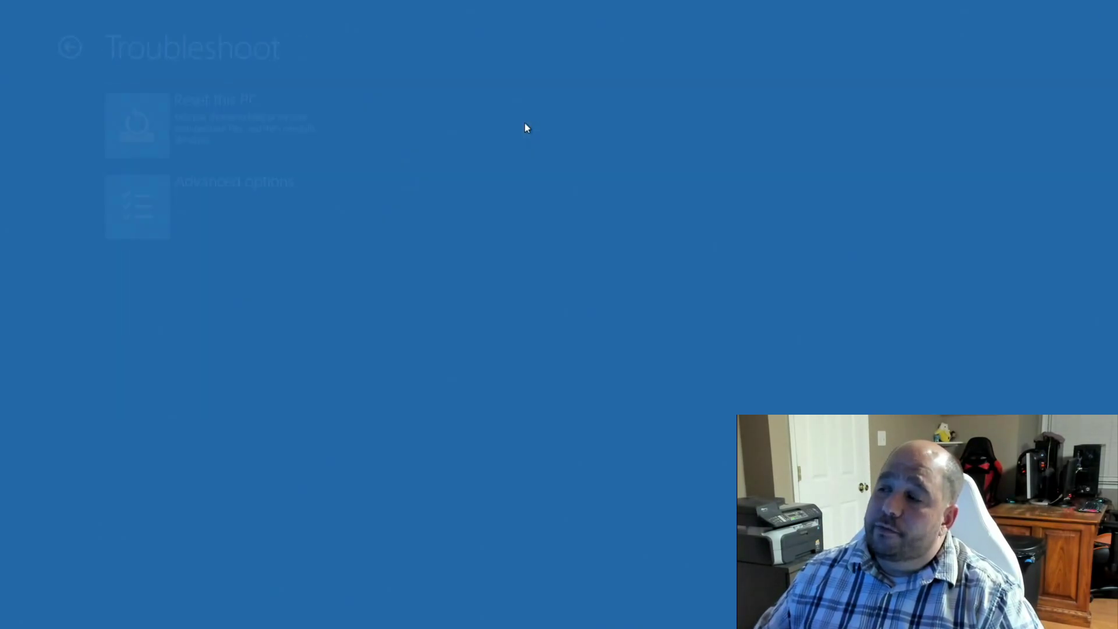
click(251, 194)
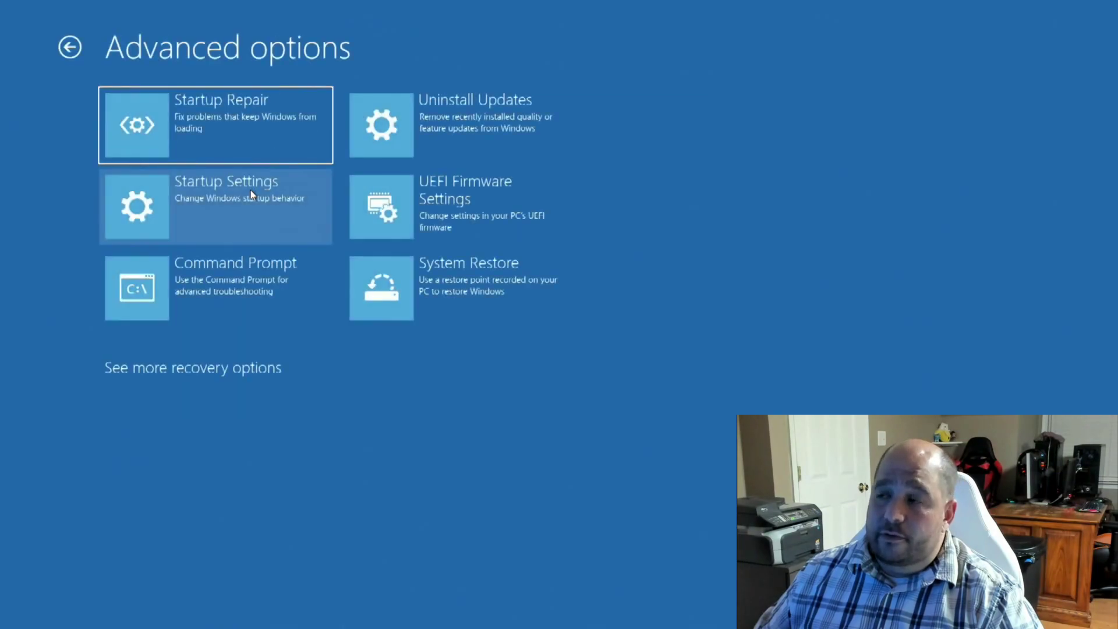
click(233, 198)
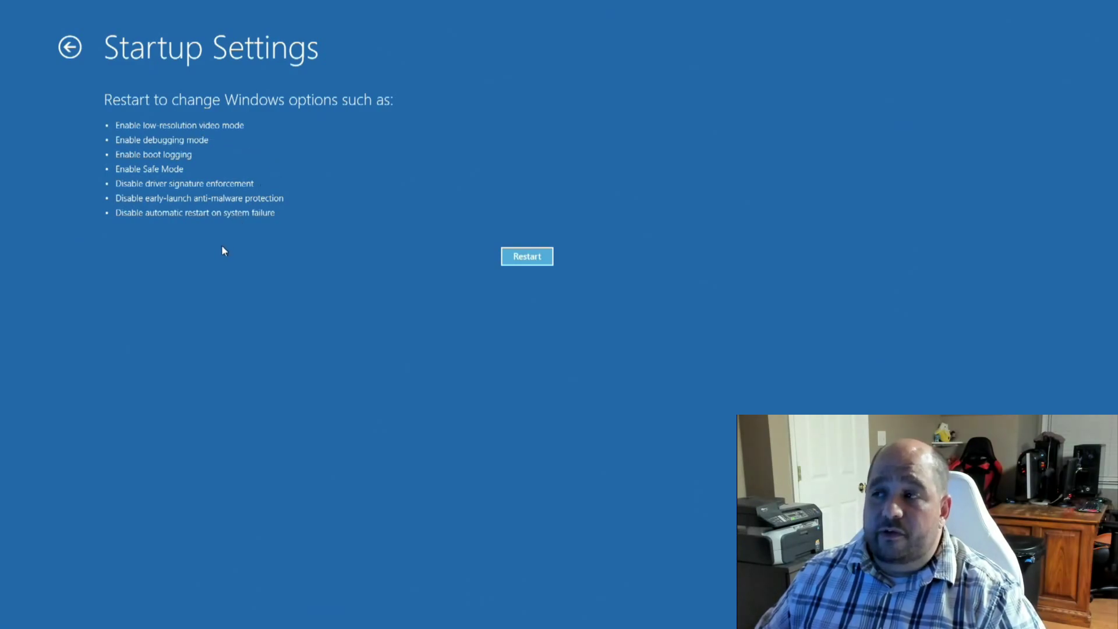
click(541, 265)
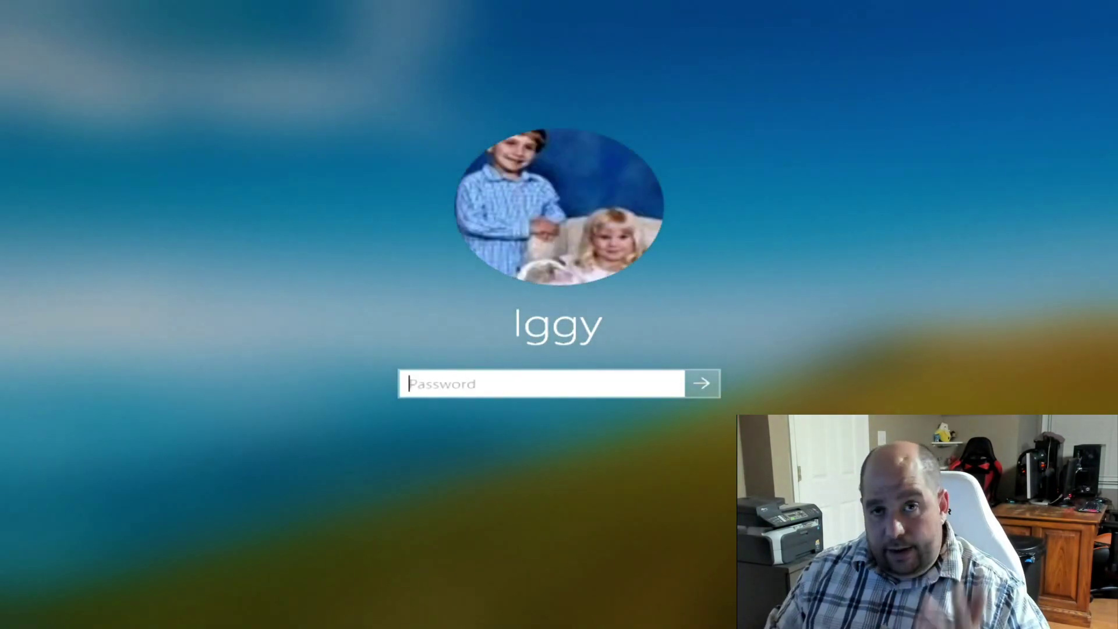
Sign in to Windows in Safe Mode with the account password, re-entering it after the first attempt.
text(•••••••••••••••••)
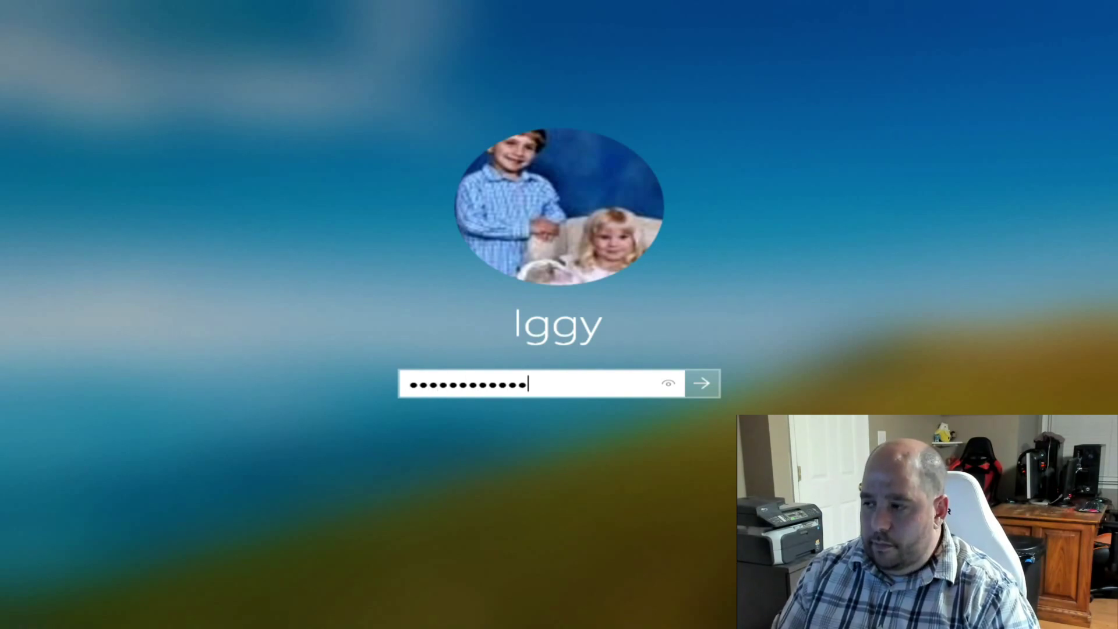
key(Return)
key(Return)
text(•••••)
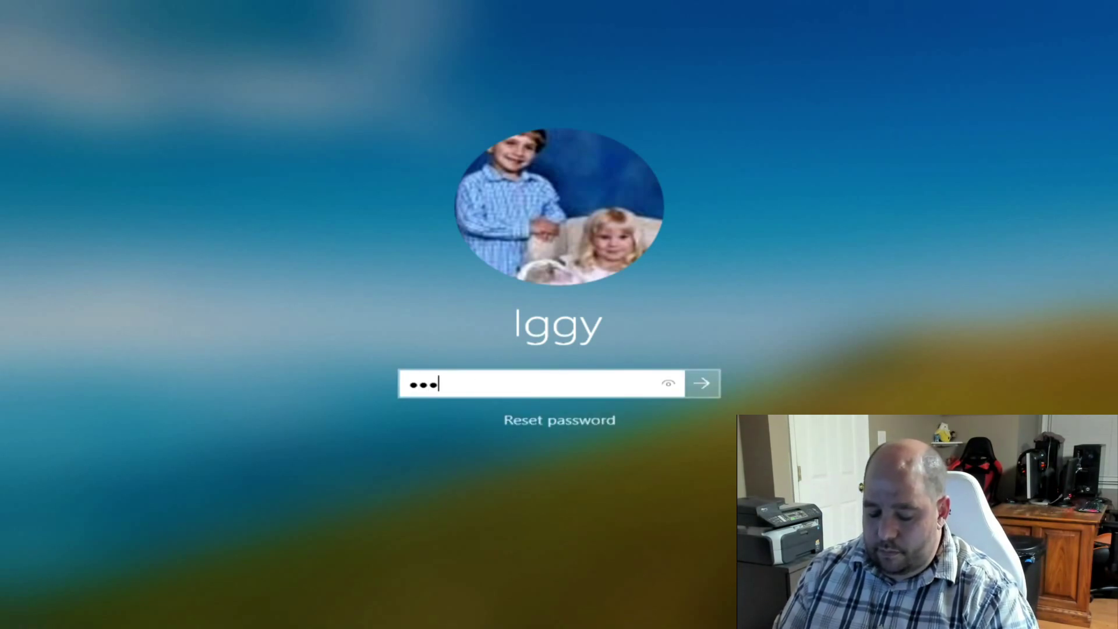
text(•••••)
key(Return)
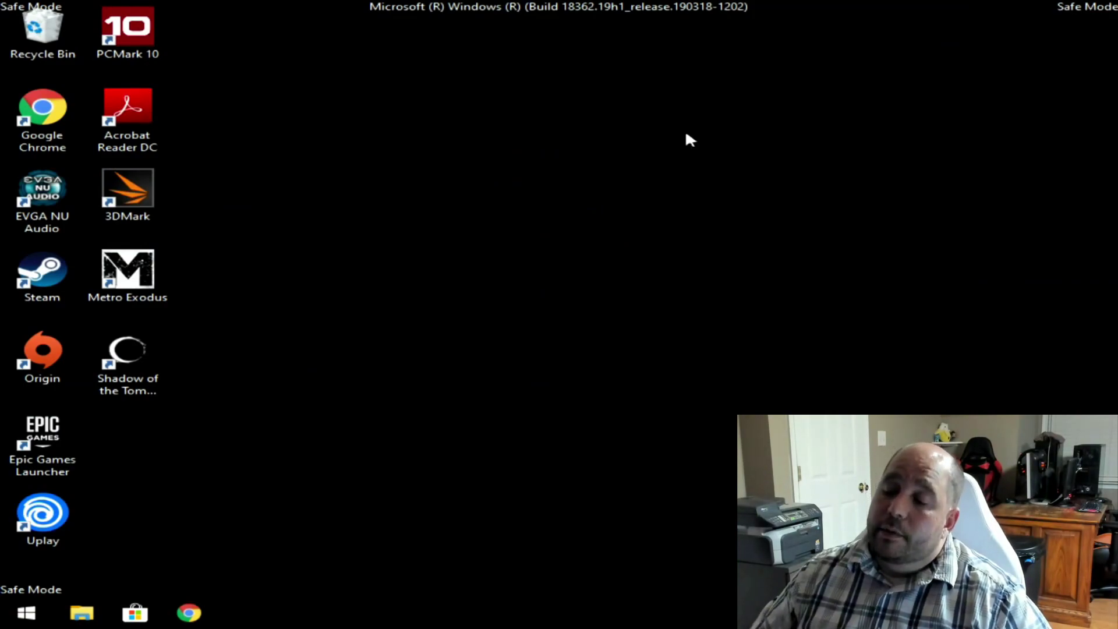
Launch Display Driver Uninstaller.exe from the DDU v18.0.1.6 folder in Downloads and close the File Explorer window.
click(81, 612)
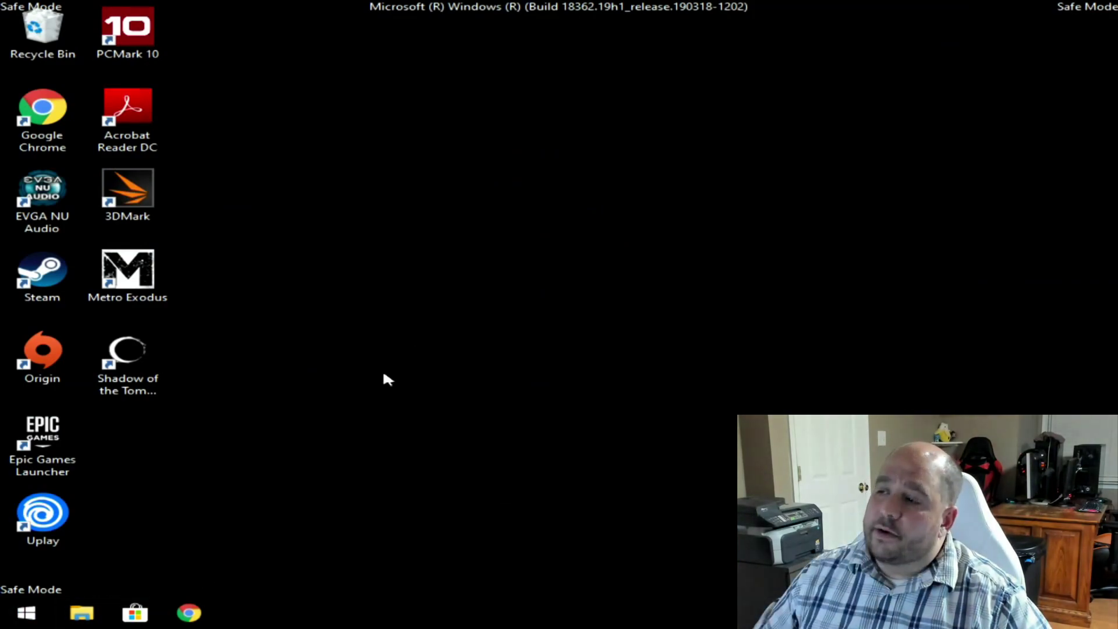
click(233, 201)
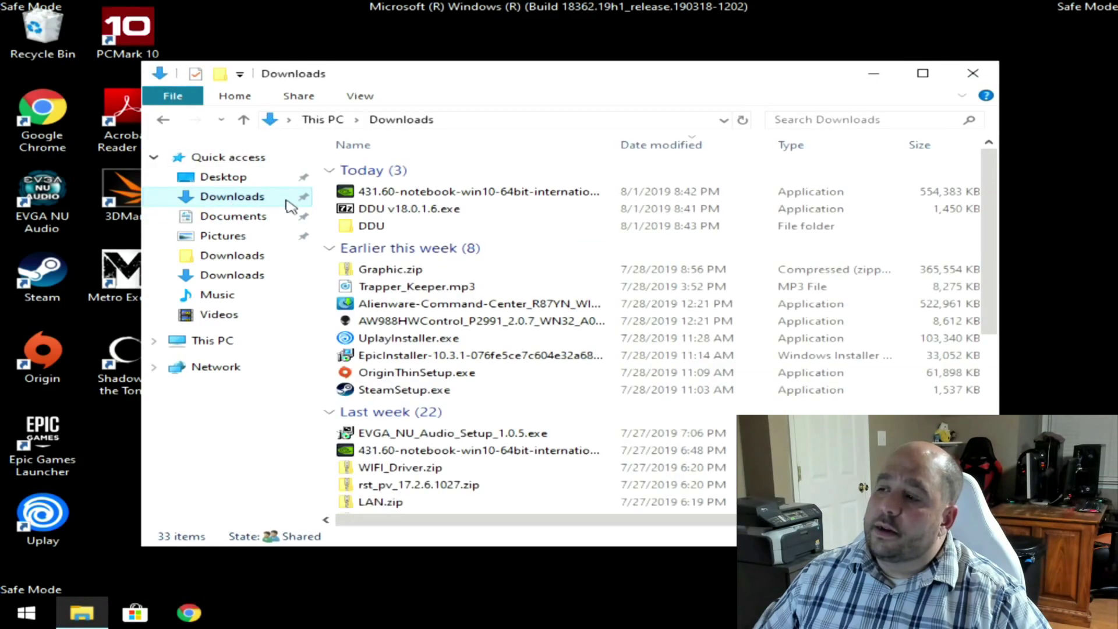
double_click(351, 229)
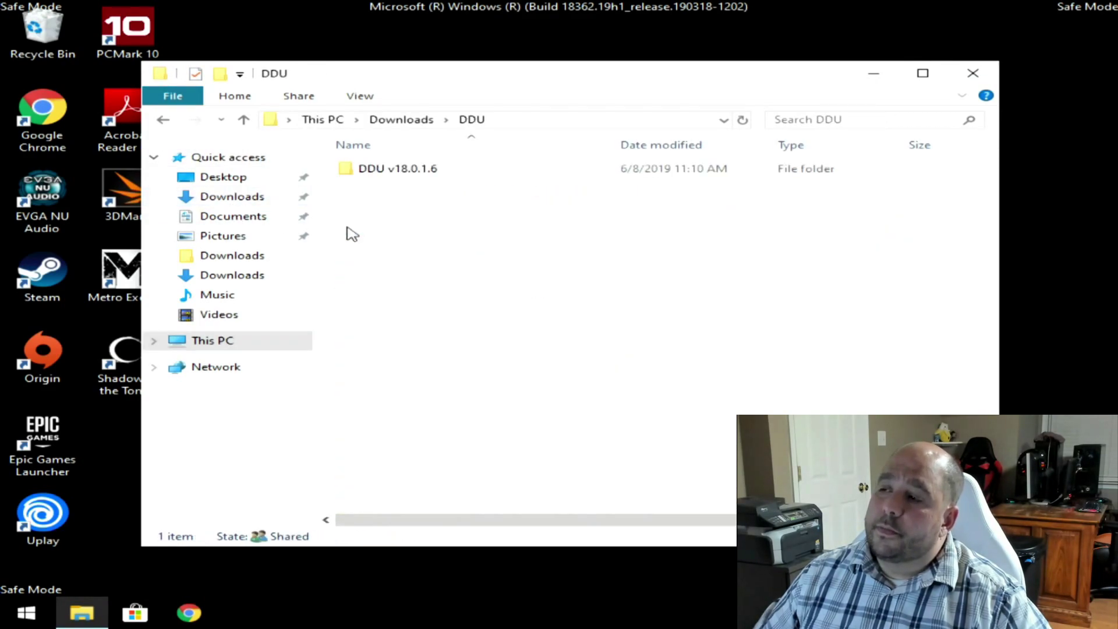
double_click(390, 170)
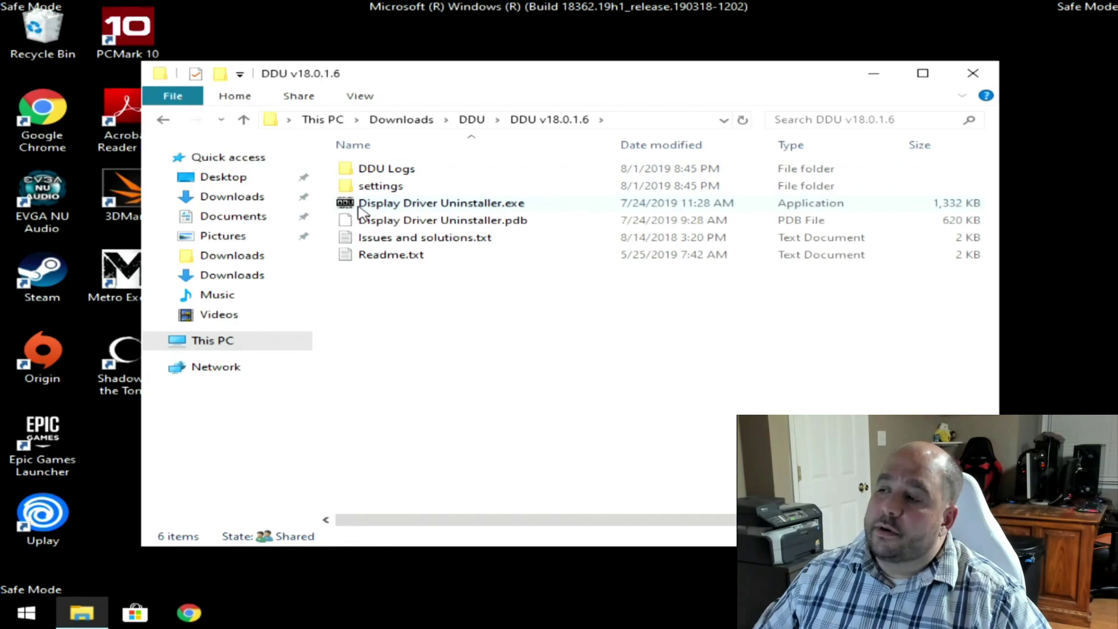
double_click(359, 203)
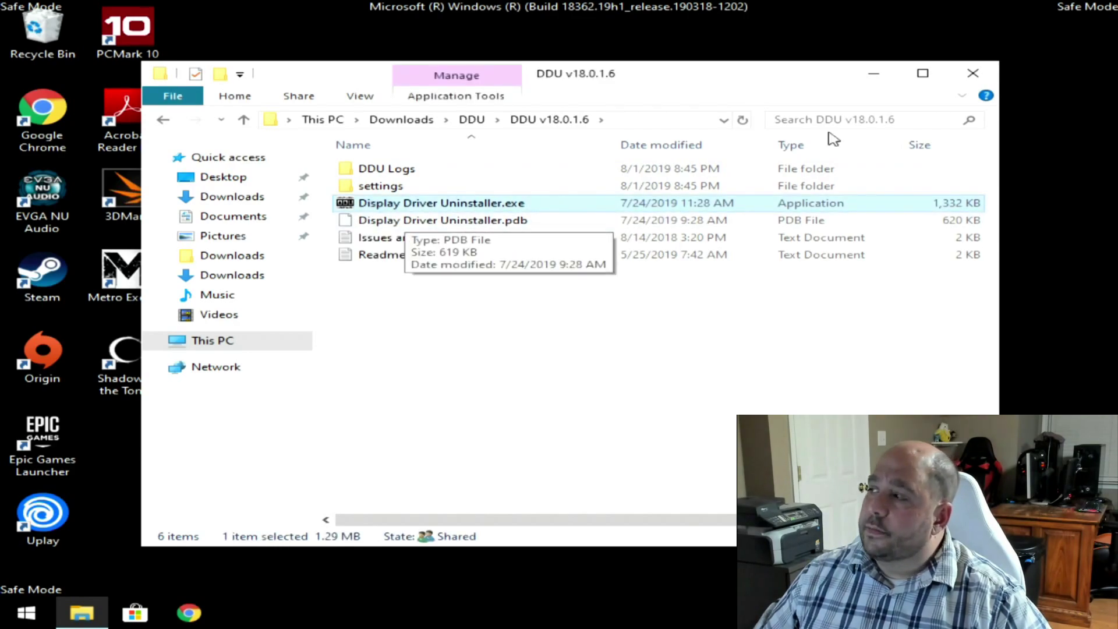
click(997, 75)
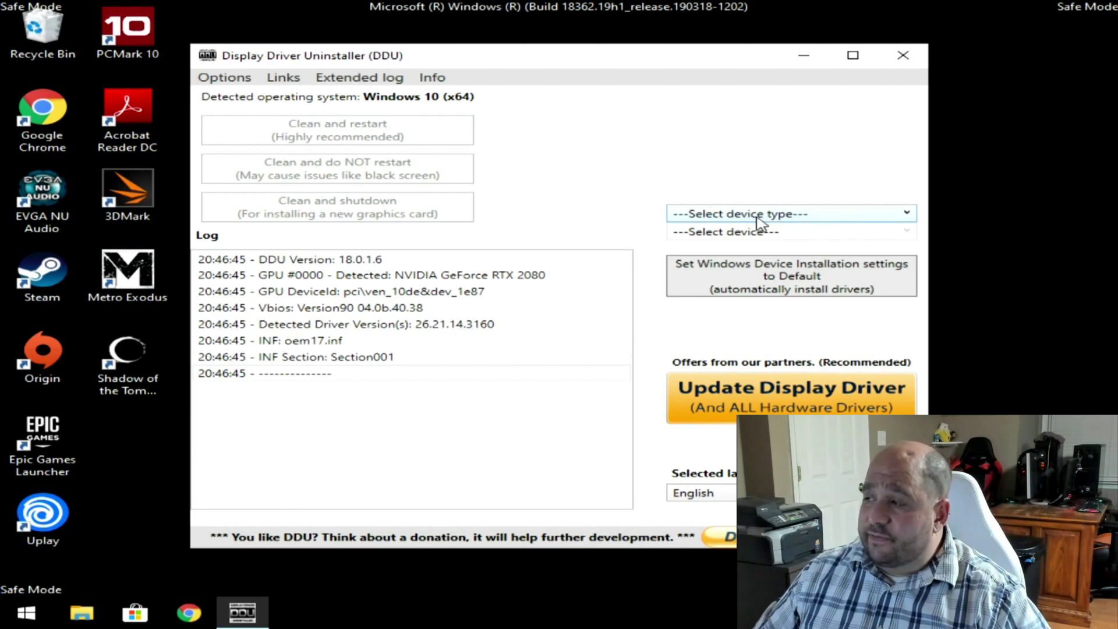
Choose GPU as the device type and NVIDIA as the device, and start Clean and restart.
click(719, 215)
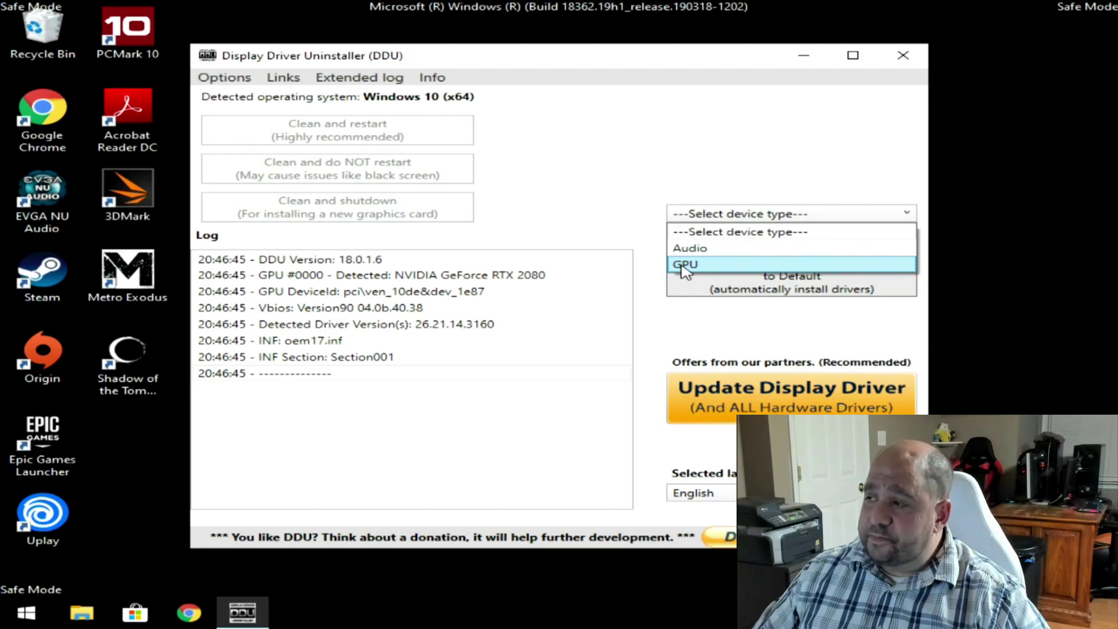
click(685, 265)
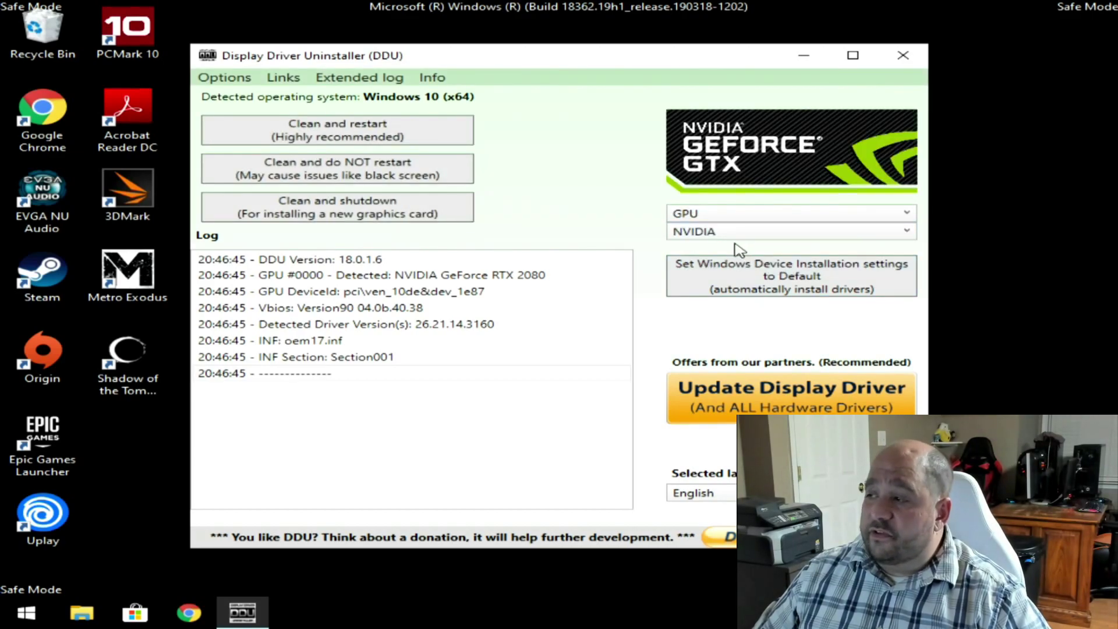
click(751, 232)
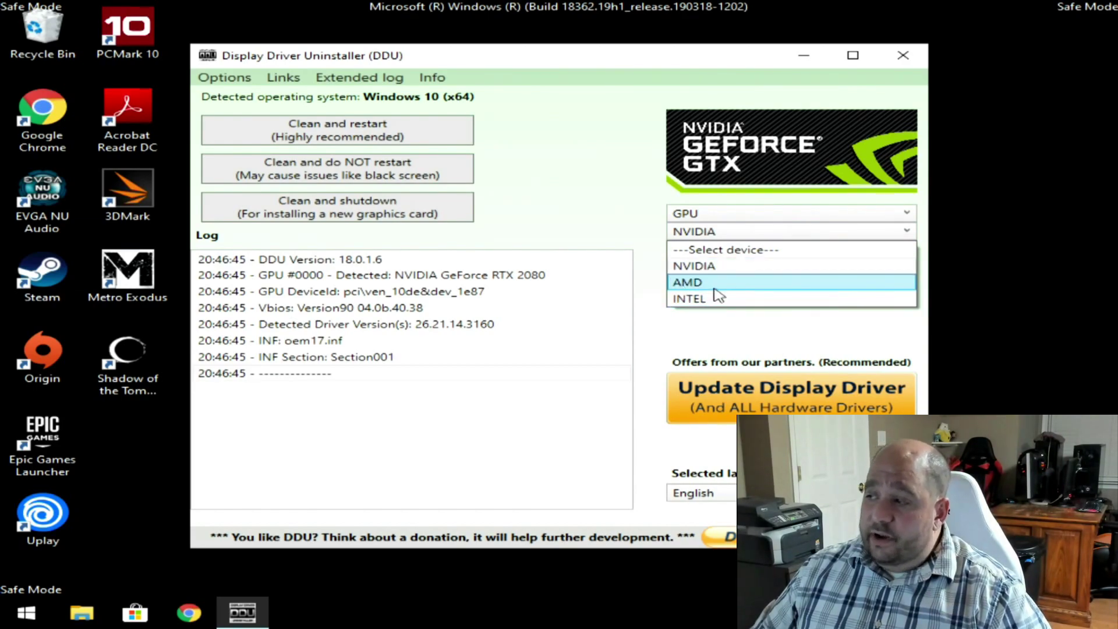
click(734, 268)
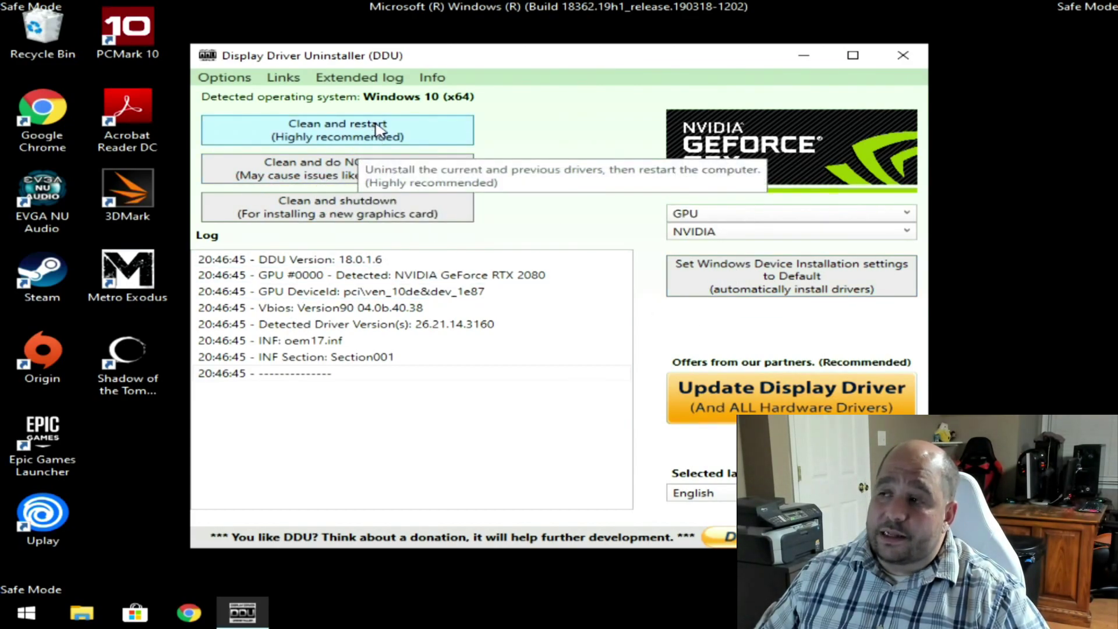
click(406, 130)
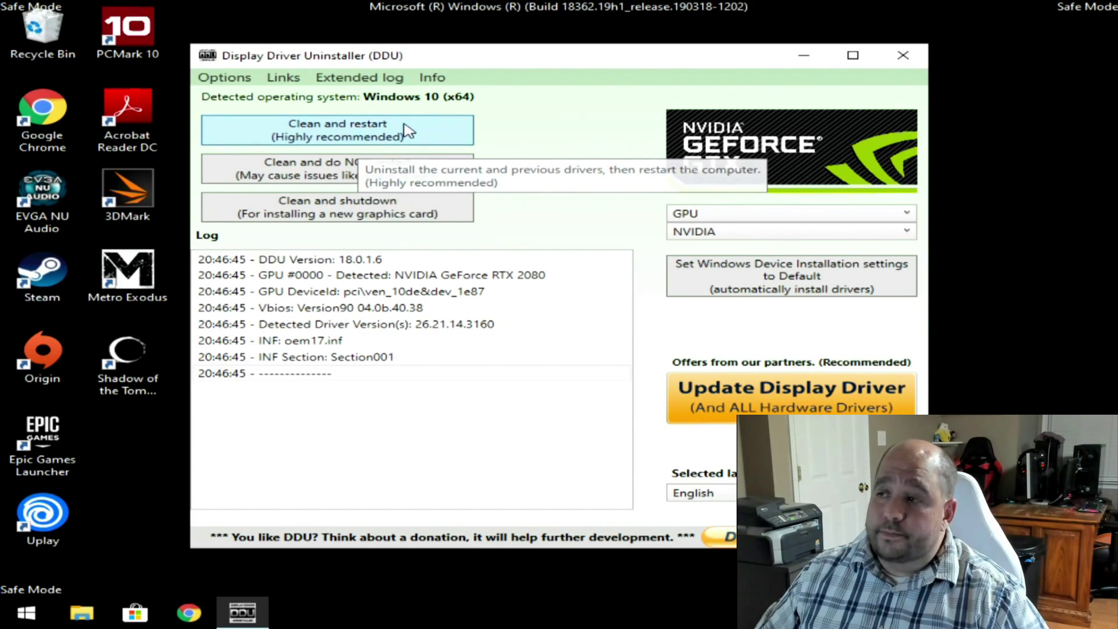
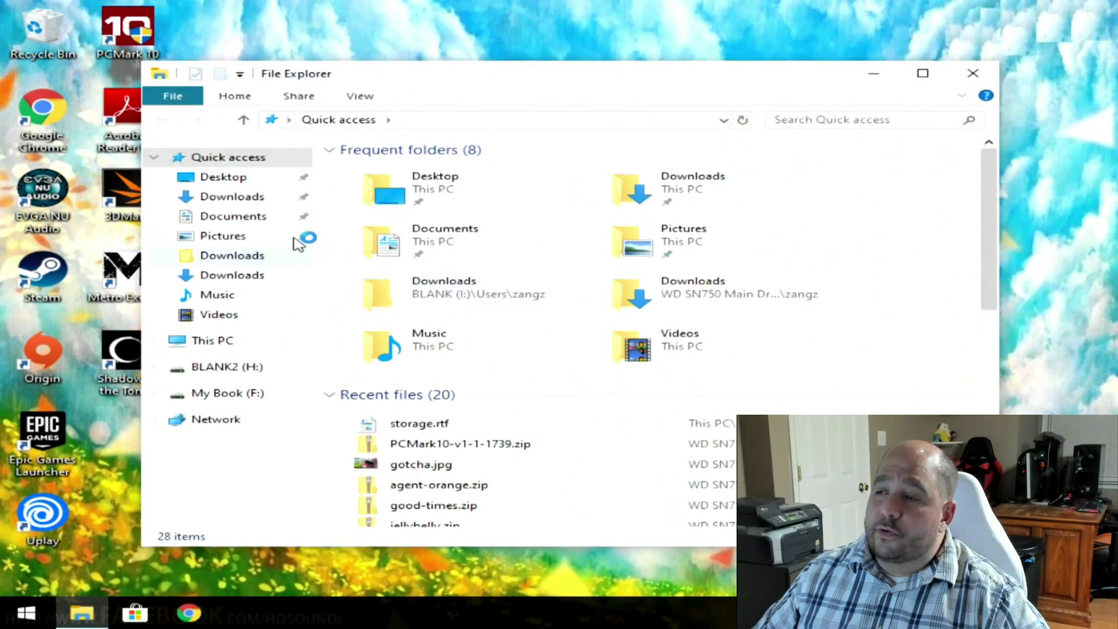
Open the Downloads folder and close the Chrome, Steam and Origin windows that started with Windows.
click(230, 198)
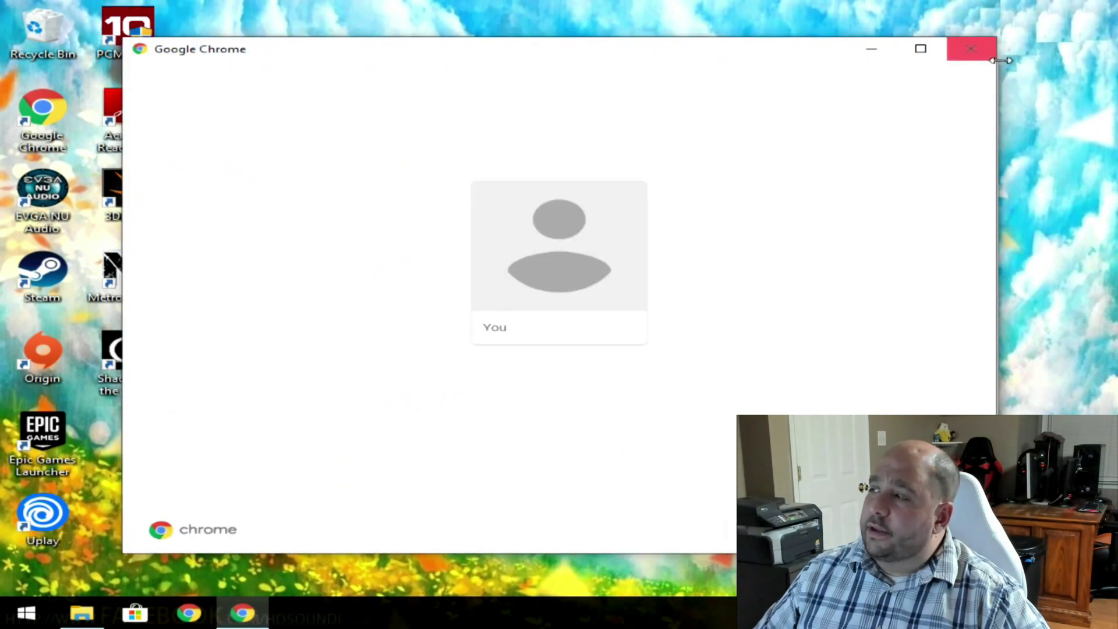
click(970, 48)
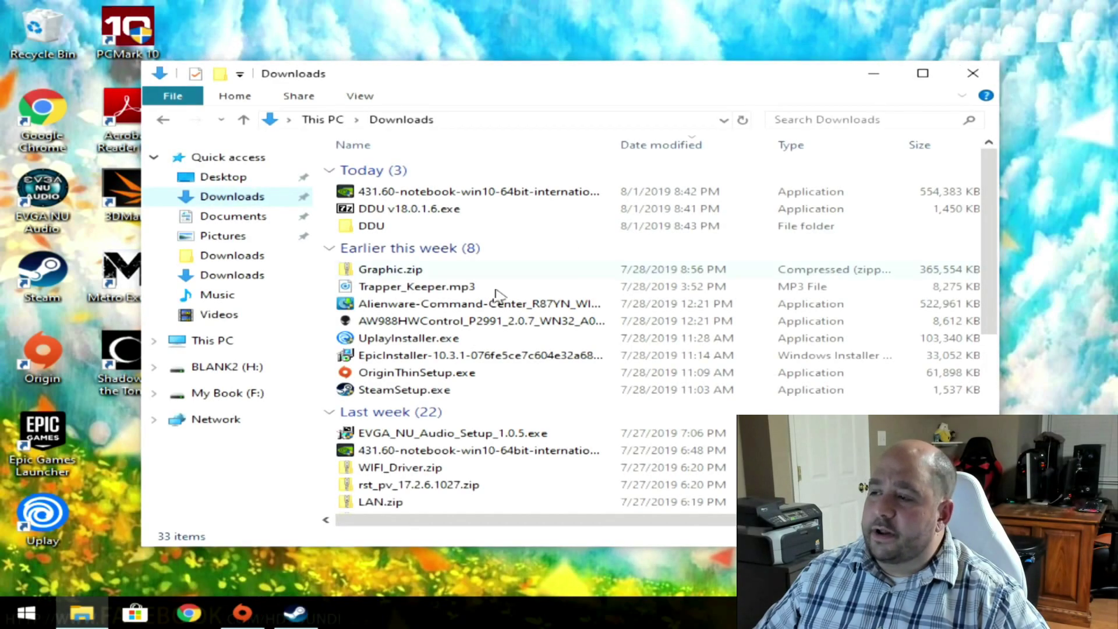
right_click(296, 612)
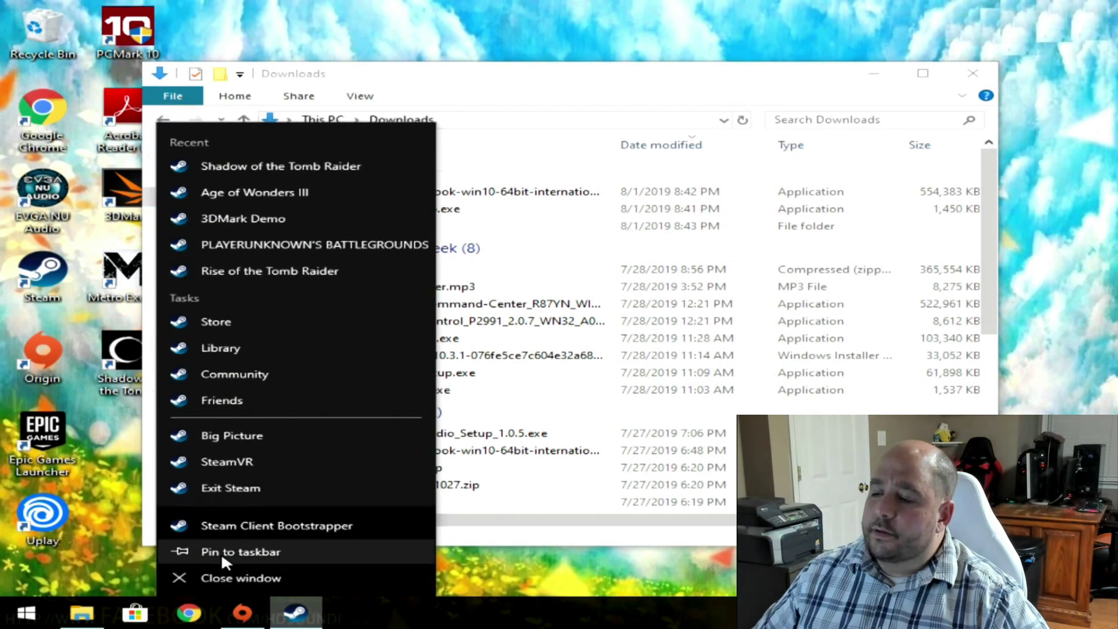
click(181, 578)
right_click(242, 613)
click(245, 579)
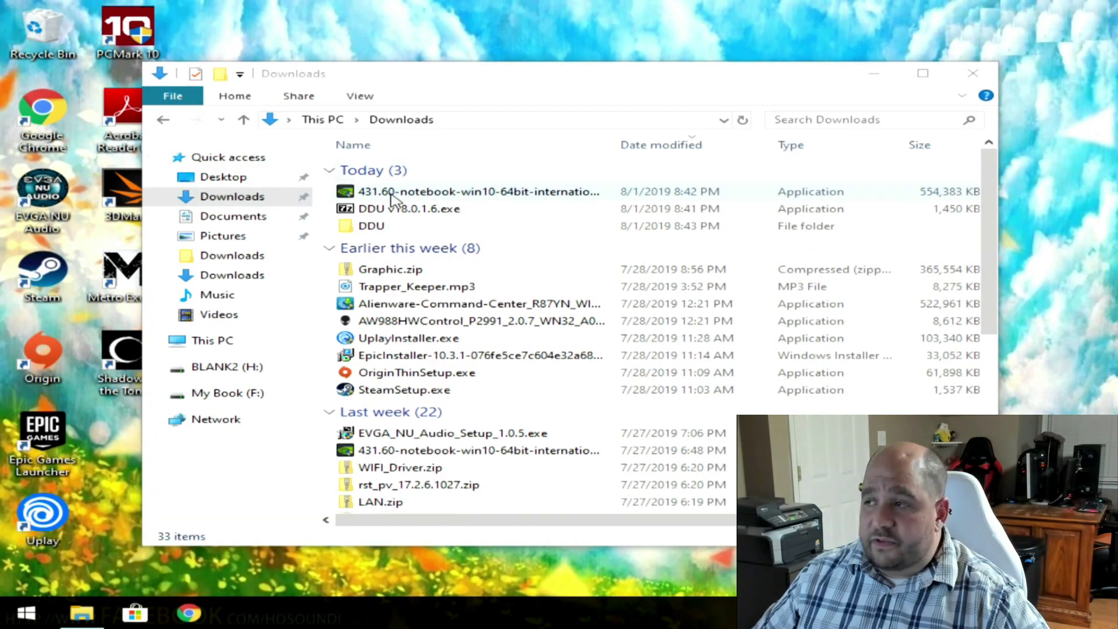
Run the 431.60 notebook driver package in Downloads and highlight the C:\NVIDIA\ part of its extraction path.
double_click(392, 198)
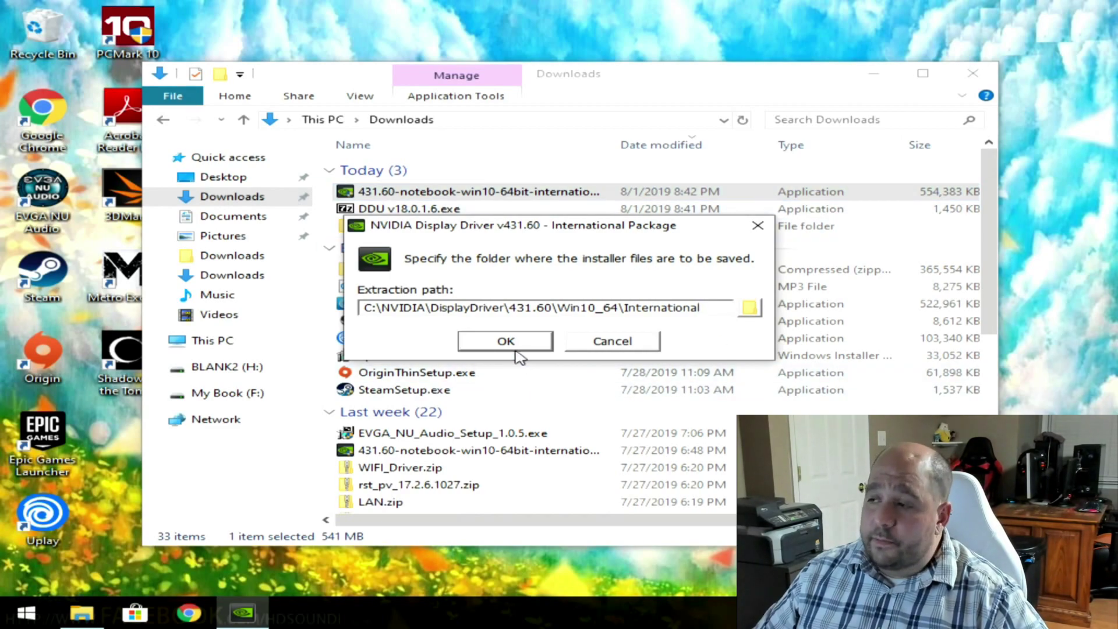
drag(431, 311, 304, 310)
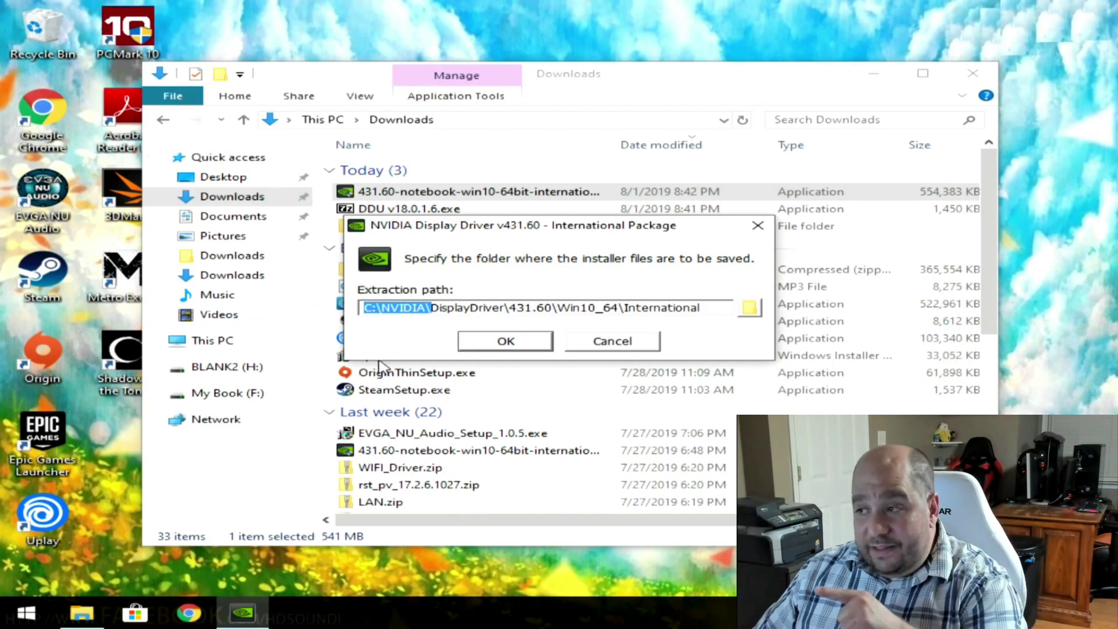
Check the root of Local Disk (C:) for an NVIDIA folder in a new File Explorer window and close it.
right_click(82, 613)
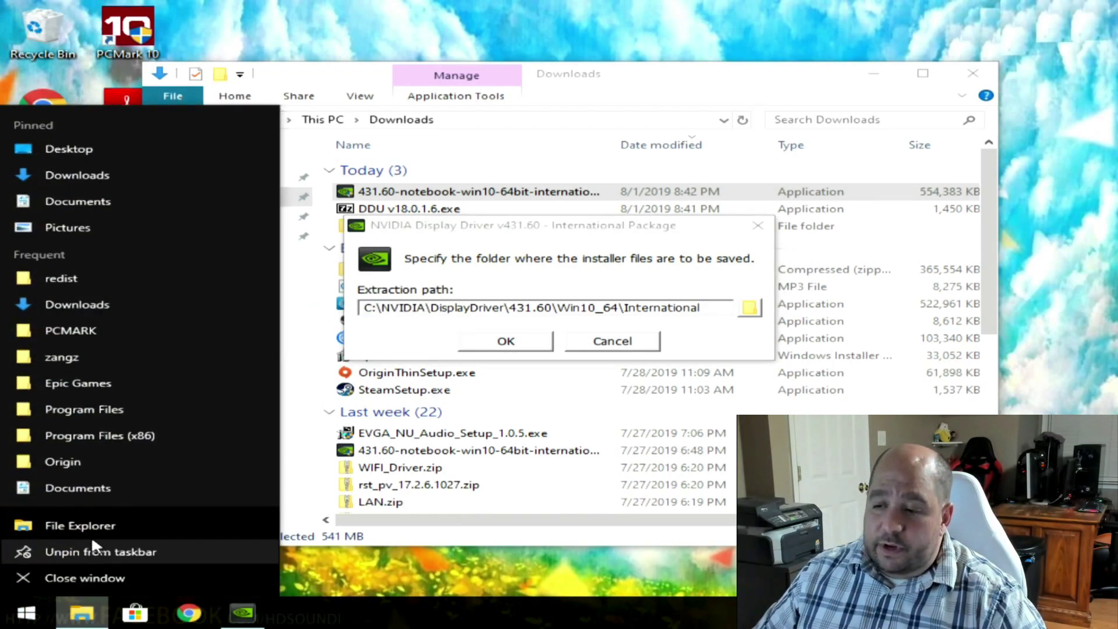
click(97, 536)
click(250, 365)
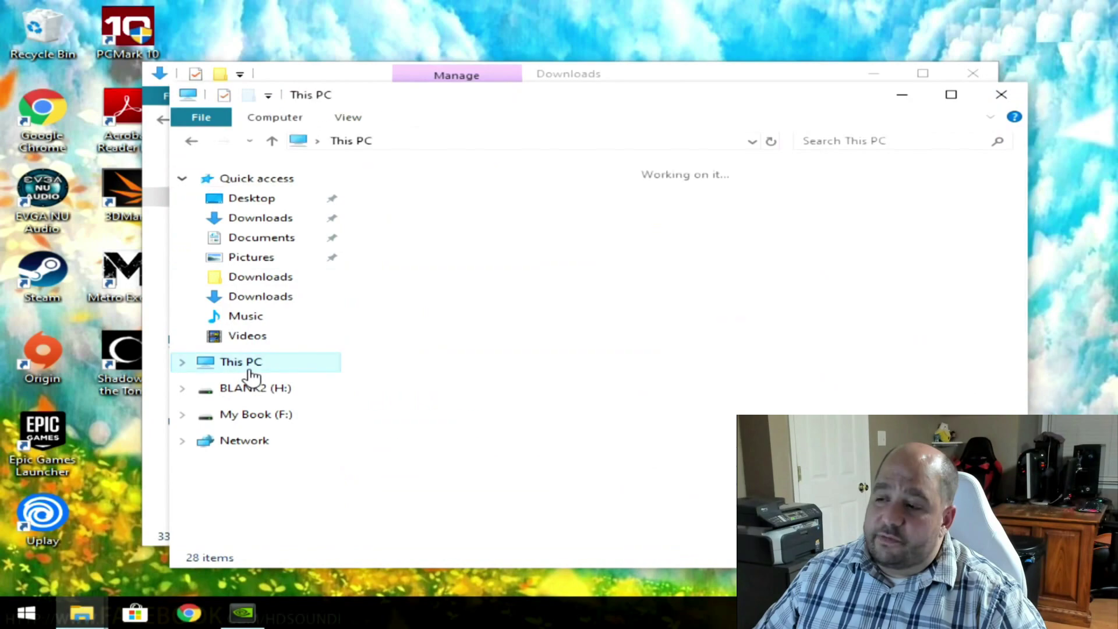
double_click(416, 410)
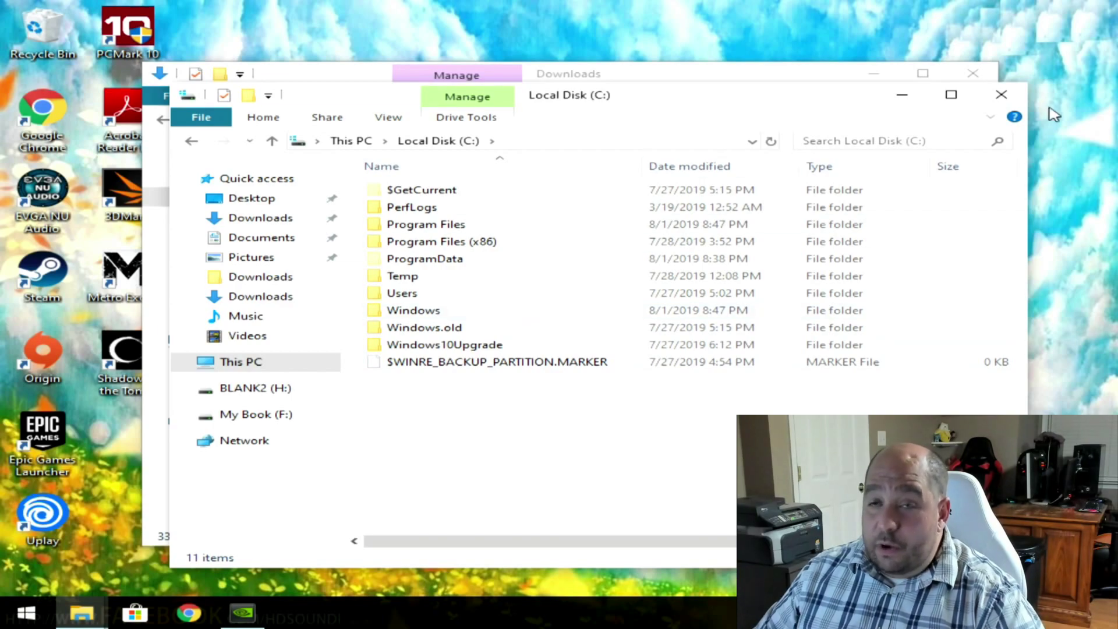
click(1001, 94)
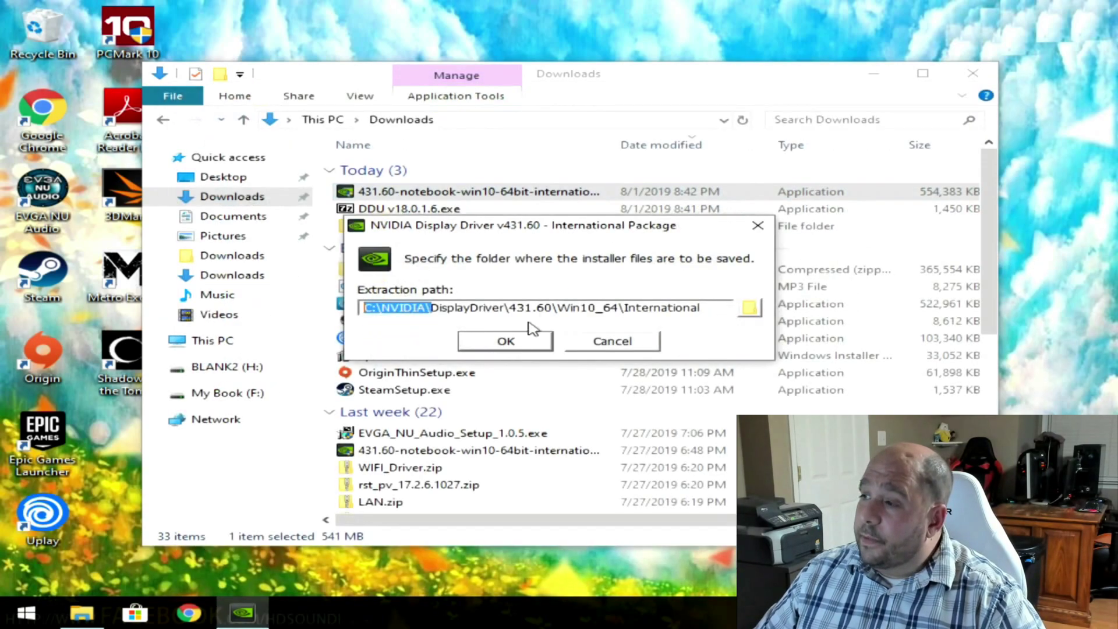
Extract the driver package to the default path and start a Custom installation of NVIDIA Graphics Driver and GeForce Experience with a clean installation.
click(505, 342)
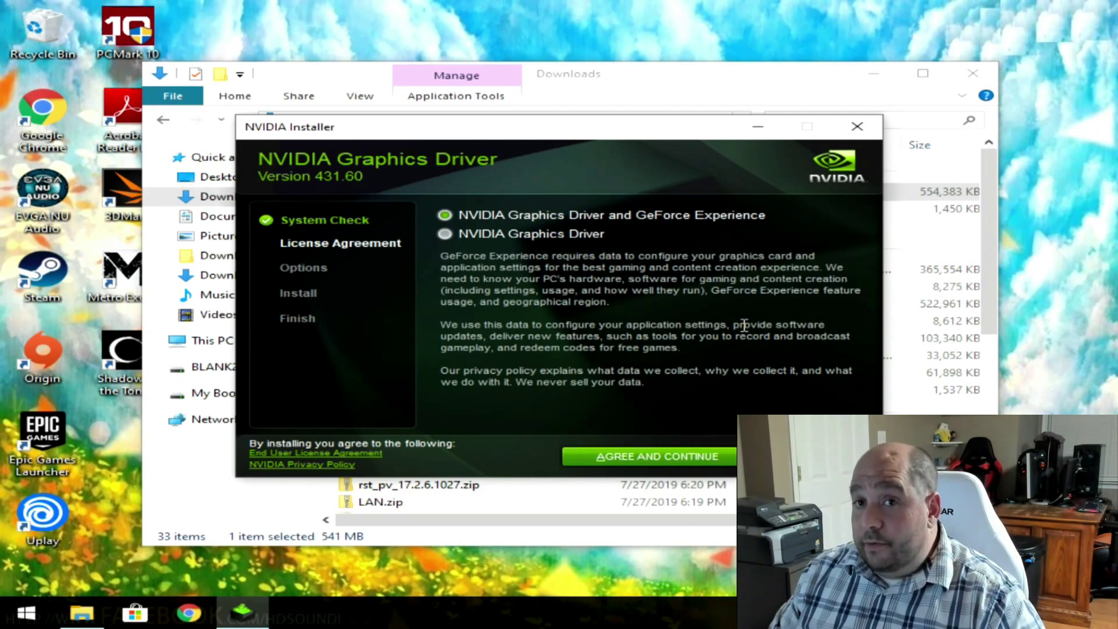
click(652, 464)
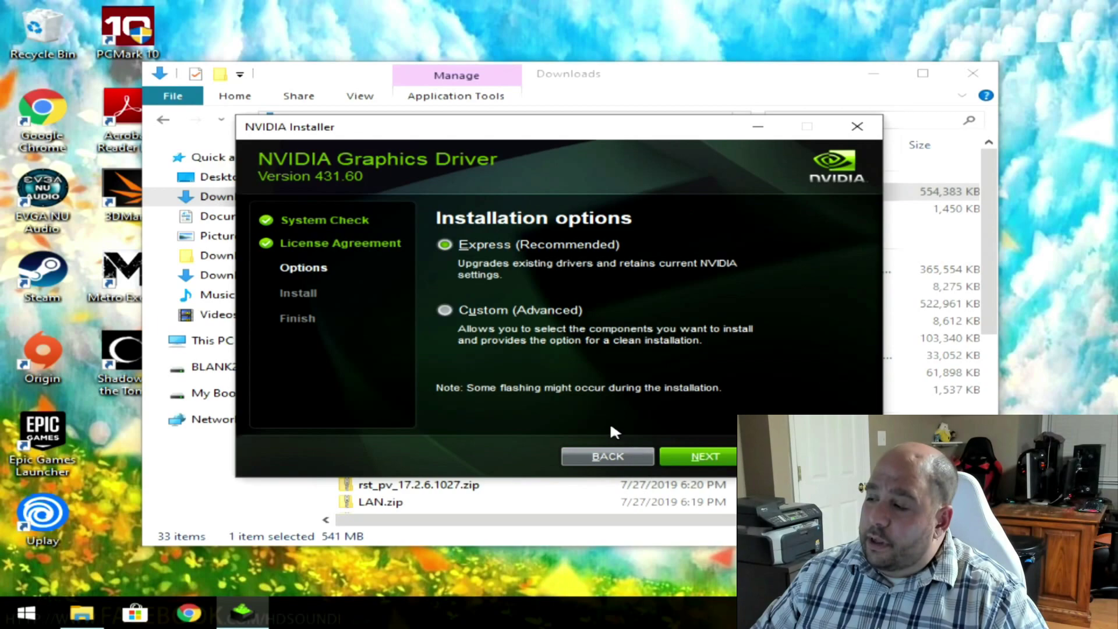
click(467, 308)
click(703, 453)
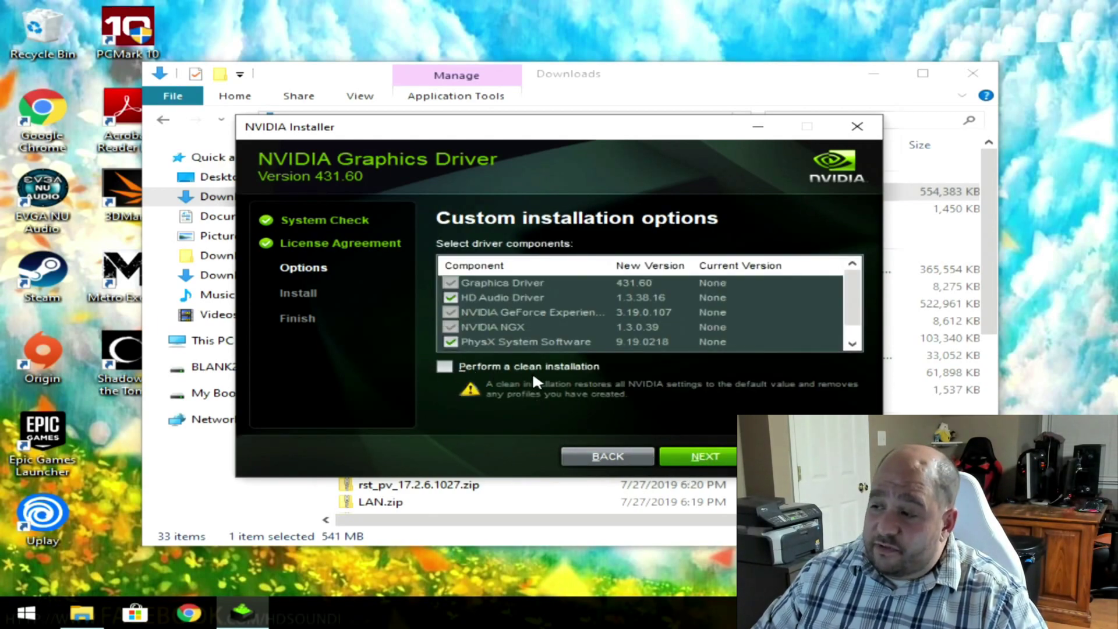
click(444, 368)
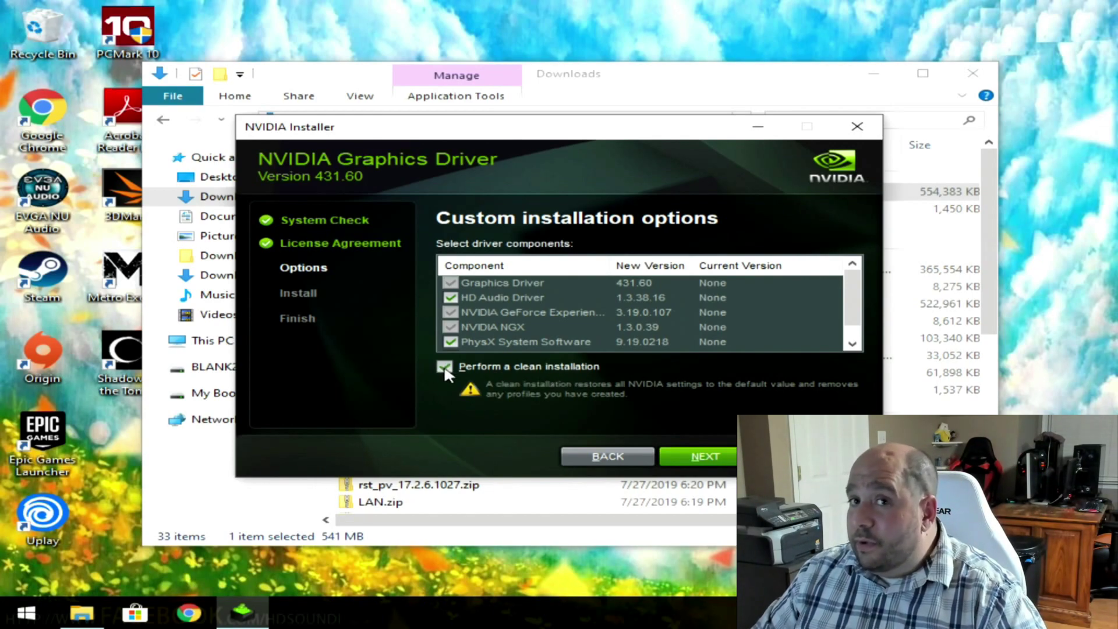
click(670, 456)
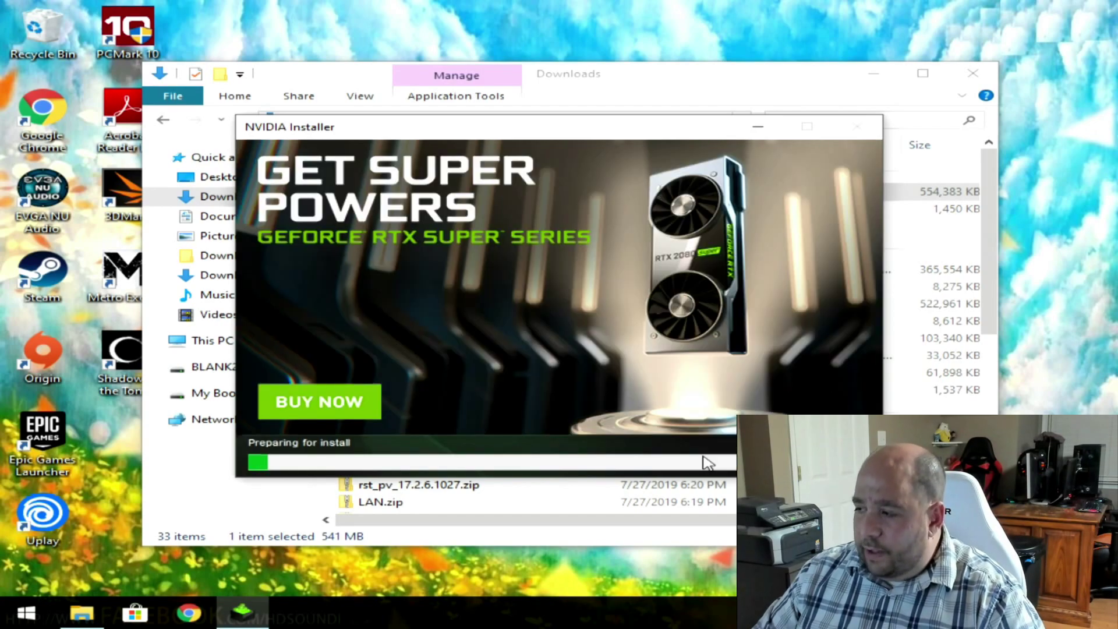